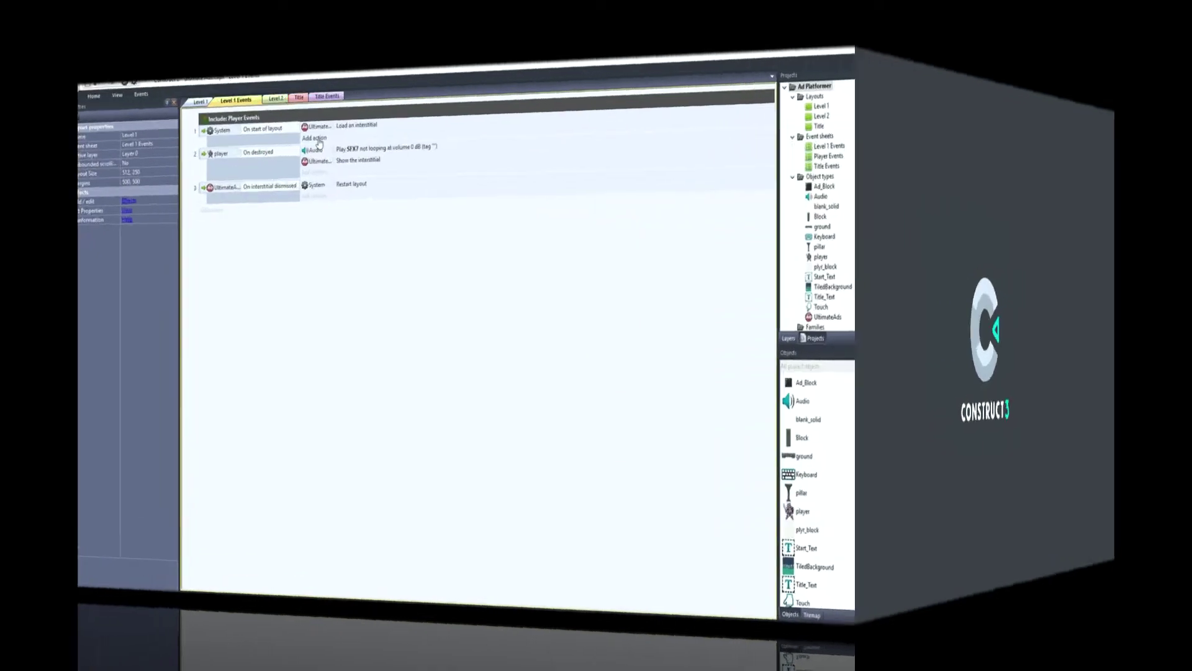
- Add an UltimateAds 'Load rewarded video' action to event 1
click(315, 138)
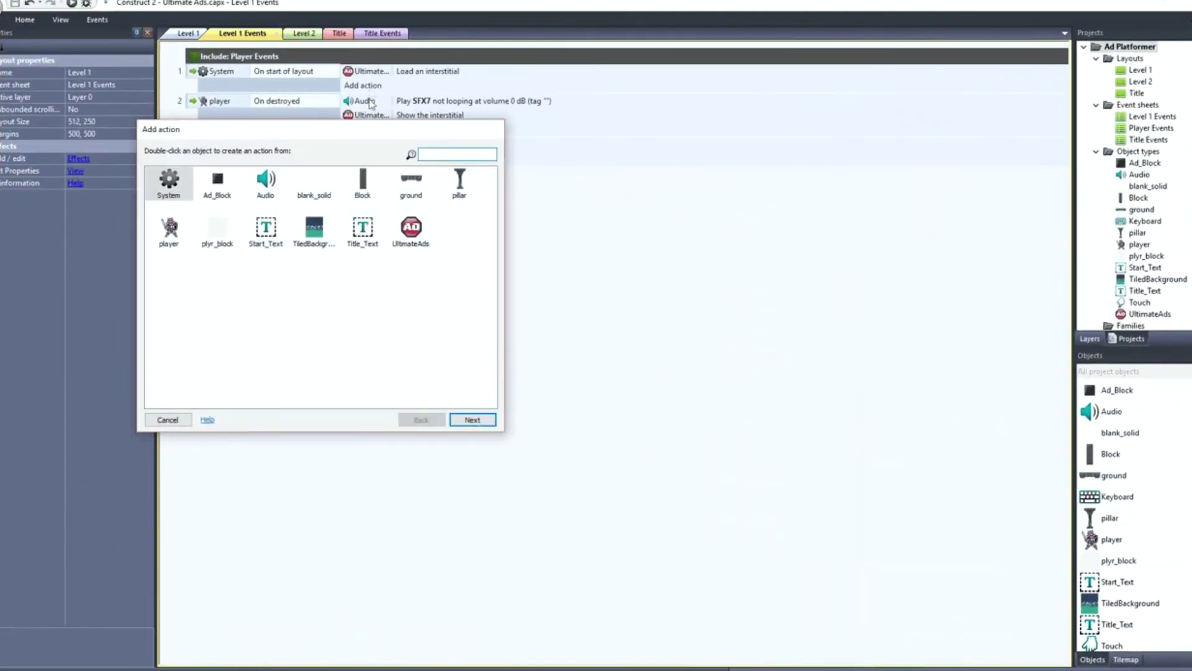
click(404, 238)
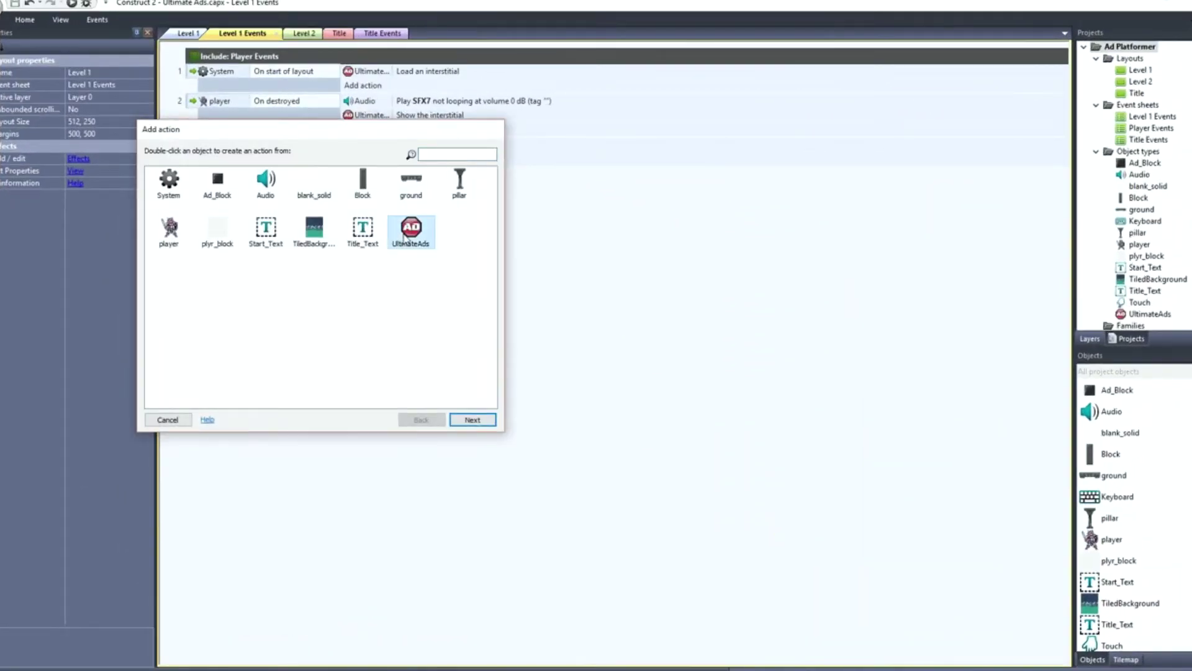
click(479, 420)
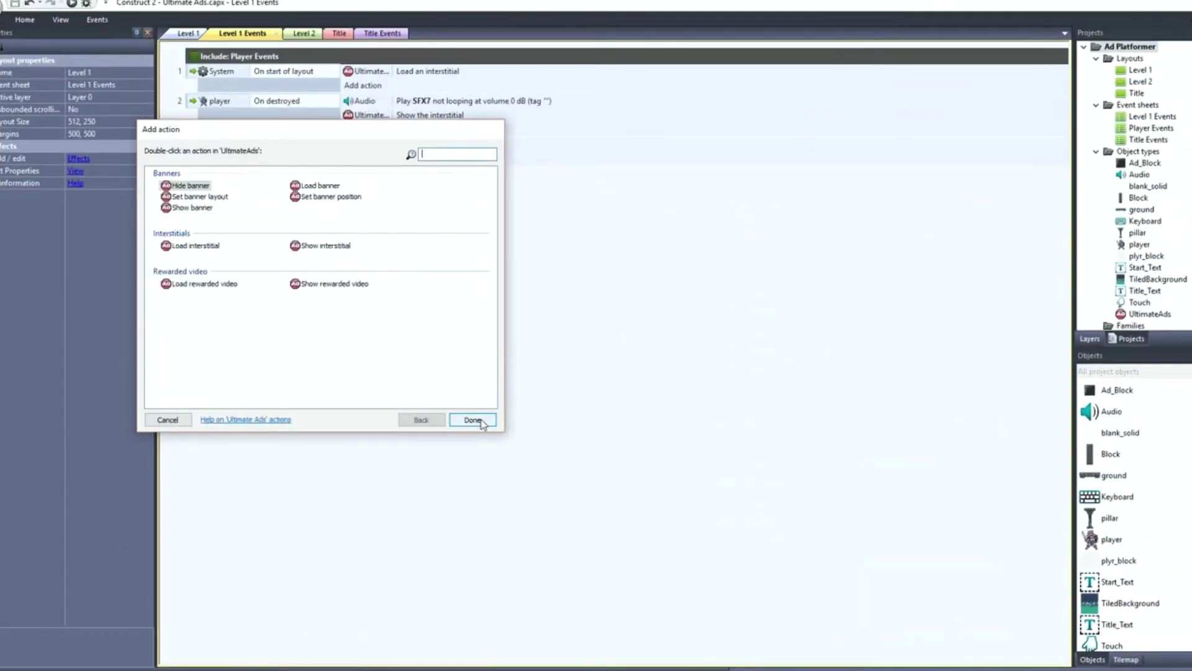
click(205, 284)
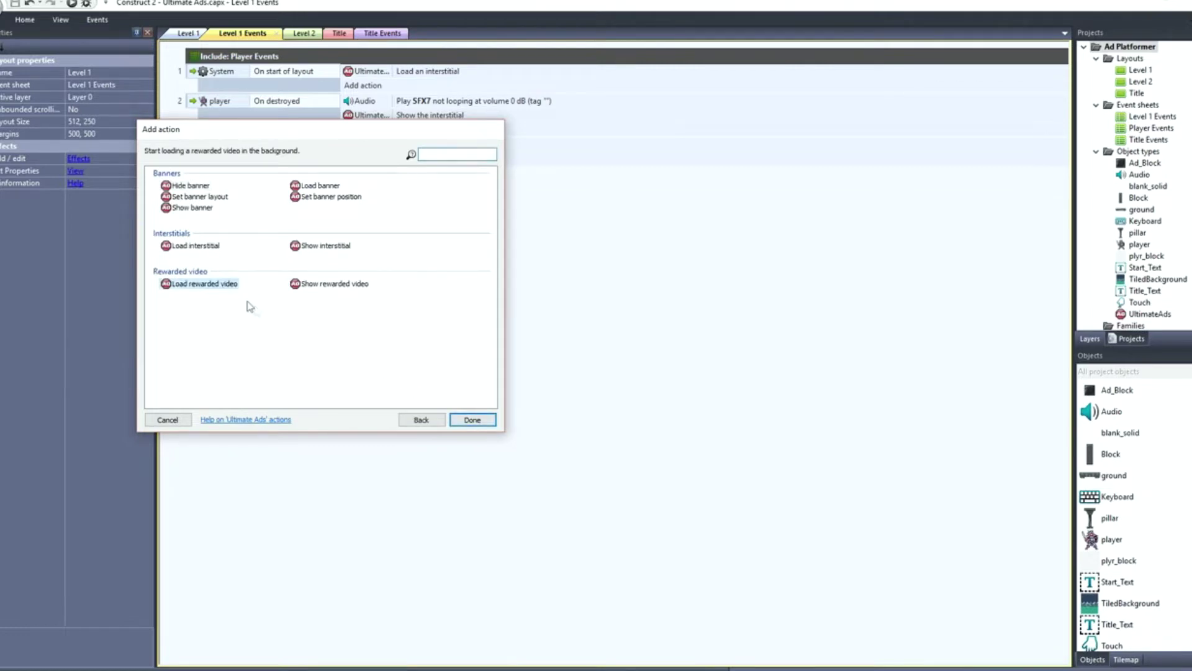
click(473, 420)
- Add an UltimateAds 'Is video loaded' condition to the event sheet
double_click(487, 430)
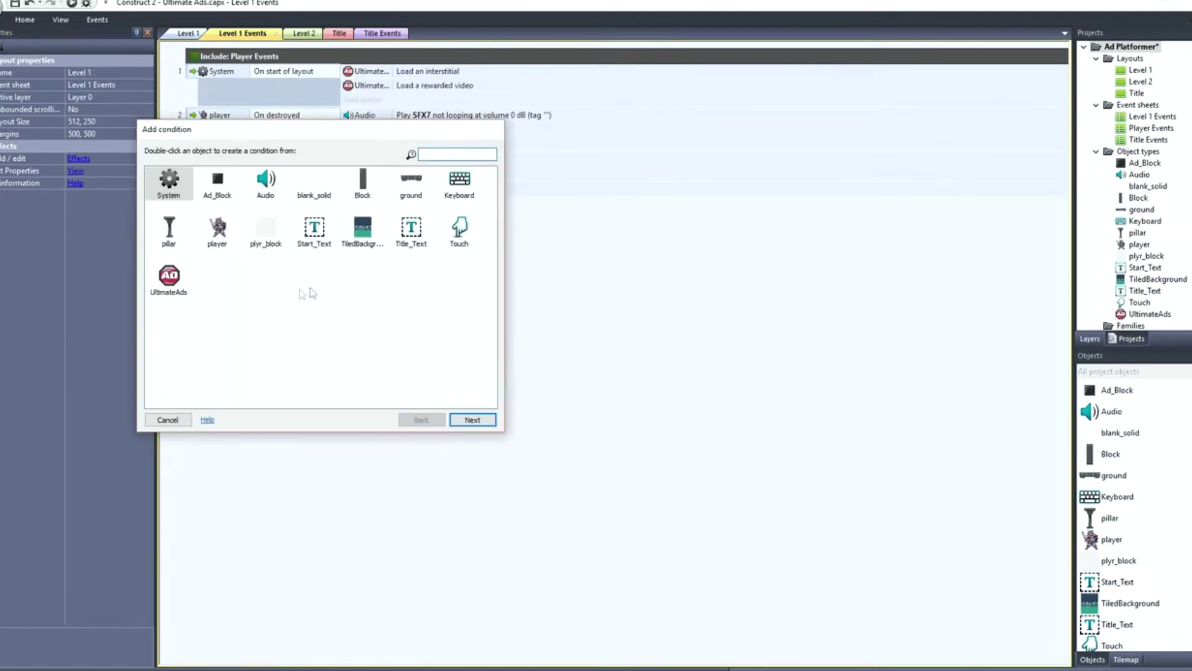
click(182, 284)
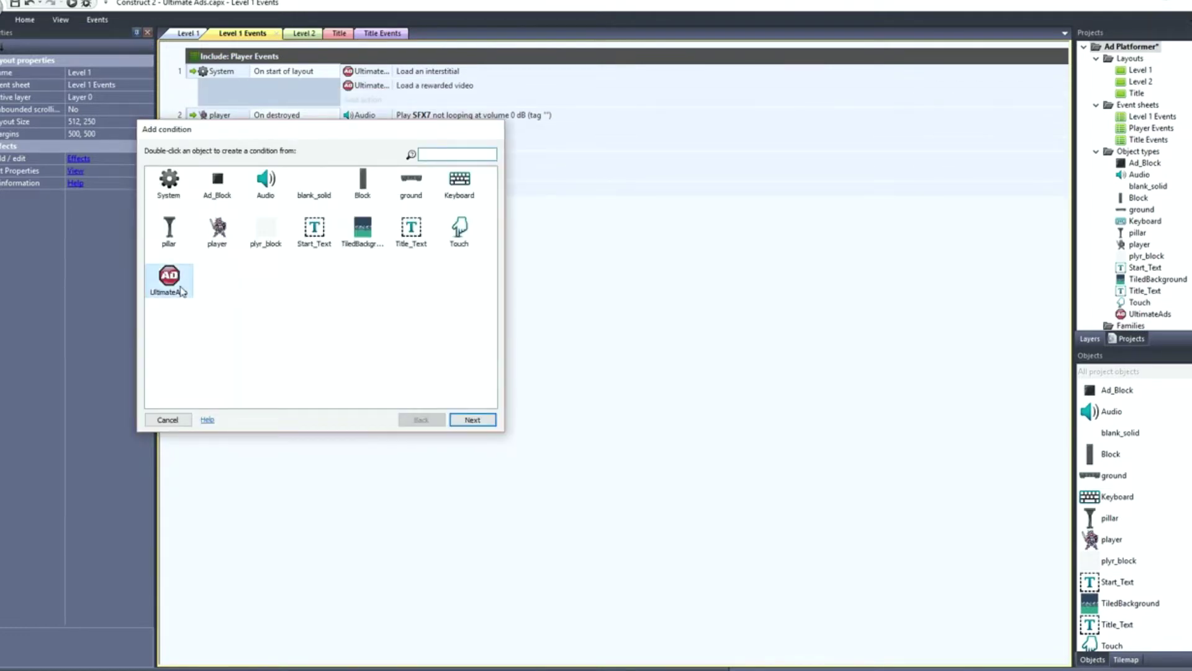
click(472, 419)
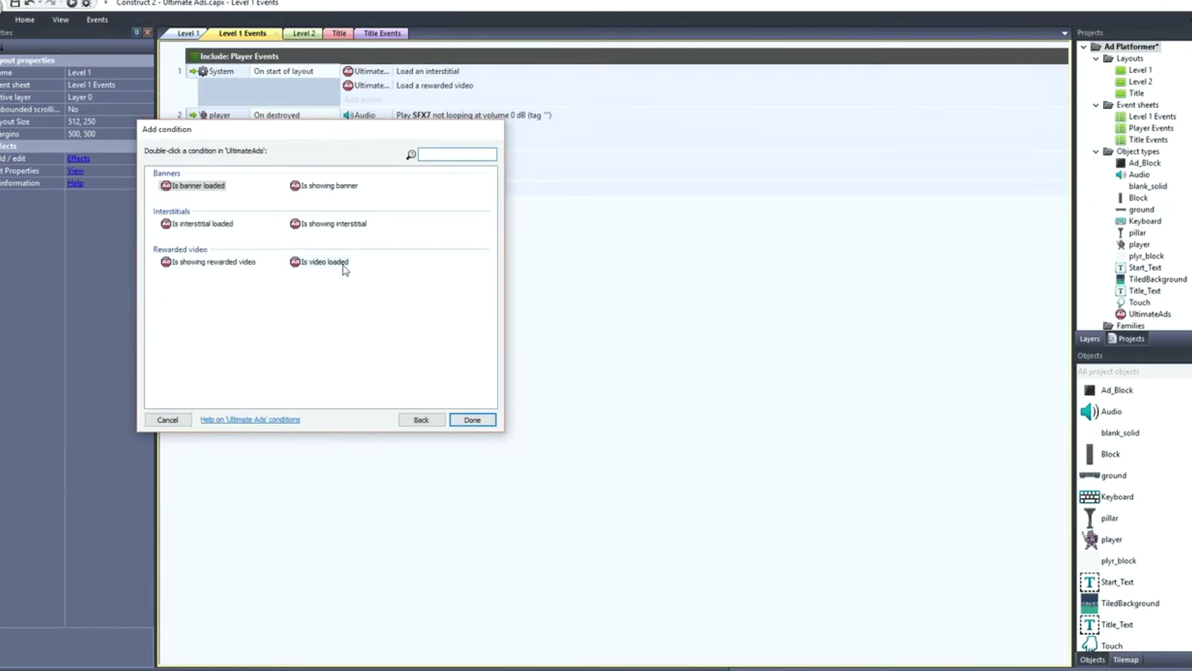
click(324, 261)
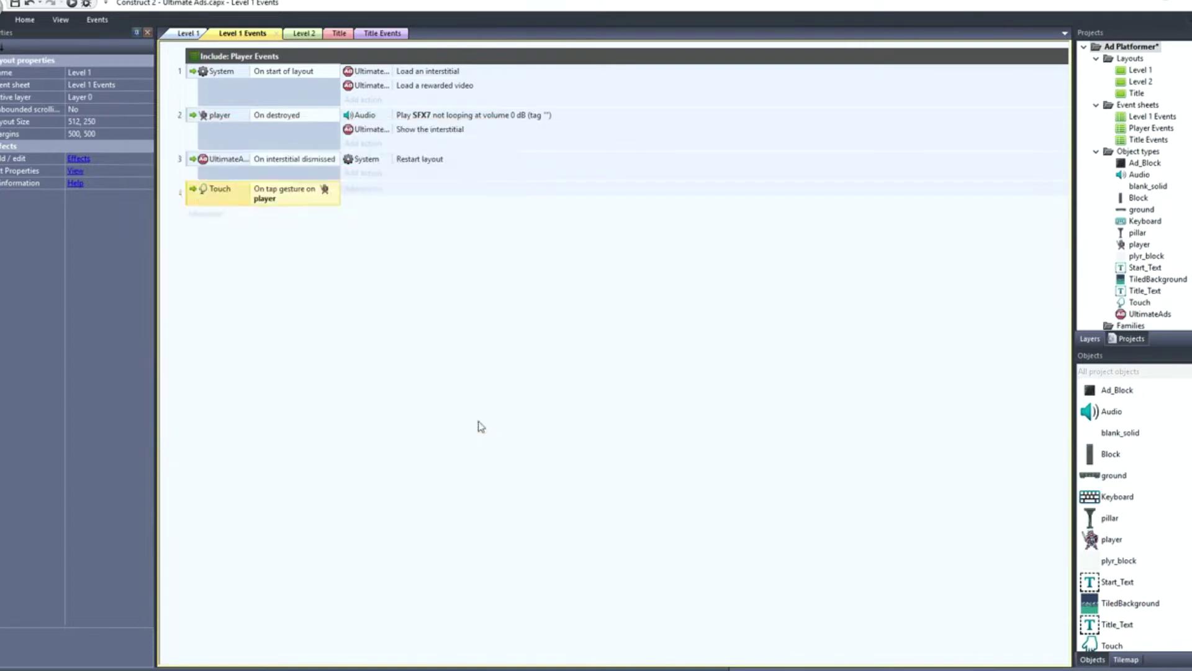
click(477, 420)
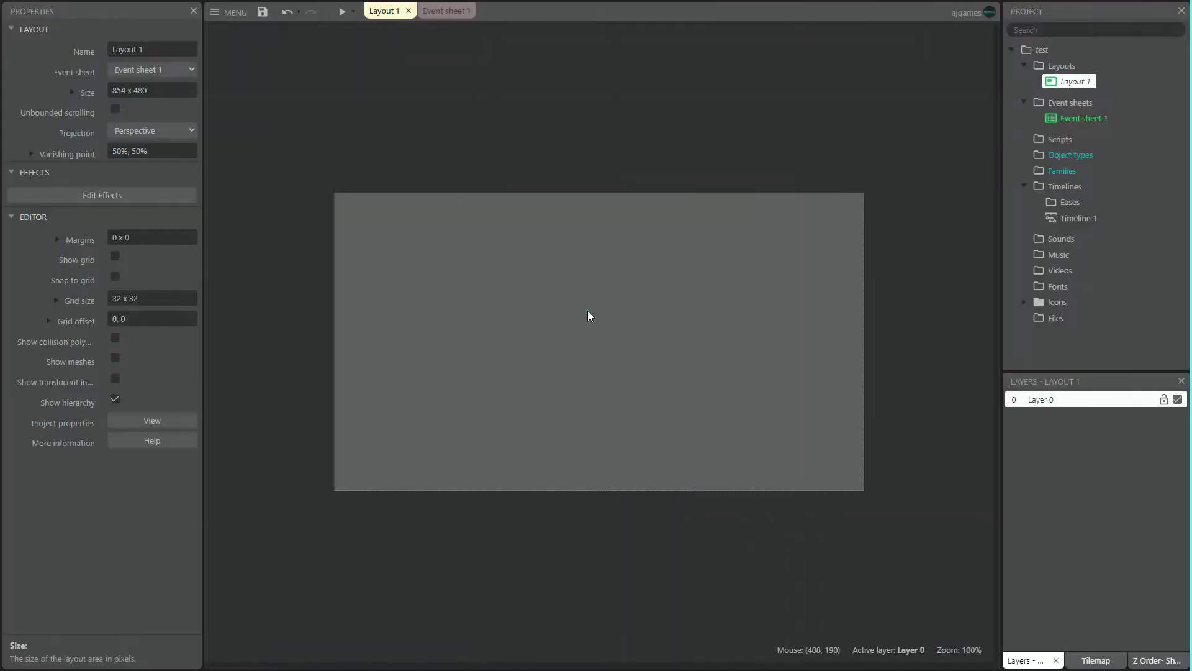
double_click(587, 311)
scroll(649, 299, down, 2)
scroll(646, 298, down, 5)
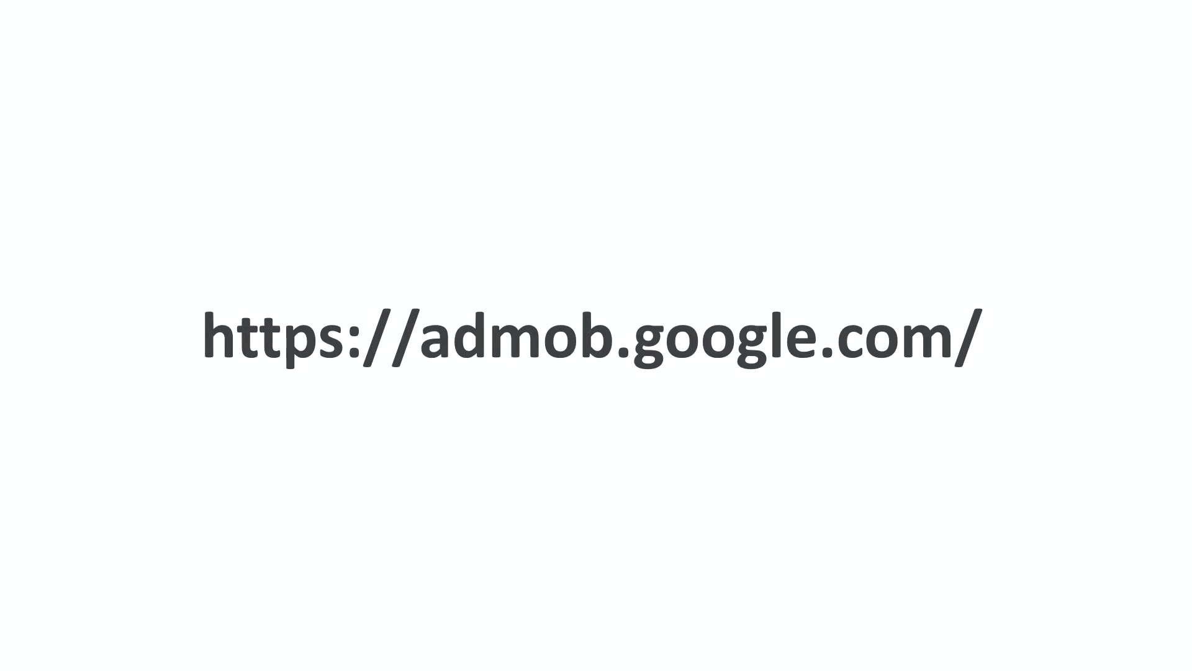
- Add a new Android app that isn't published in an app store, reaching A Pretty Odd Bunny's ad units
click(298, 240)
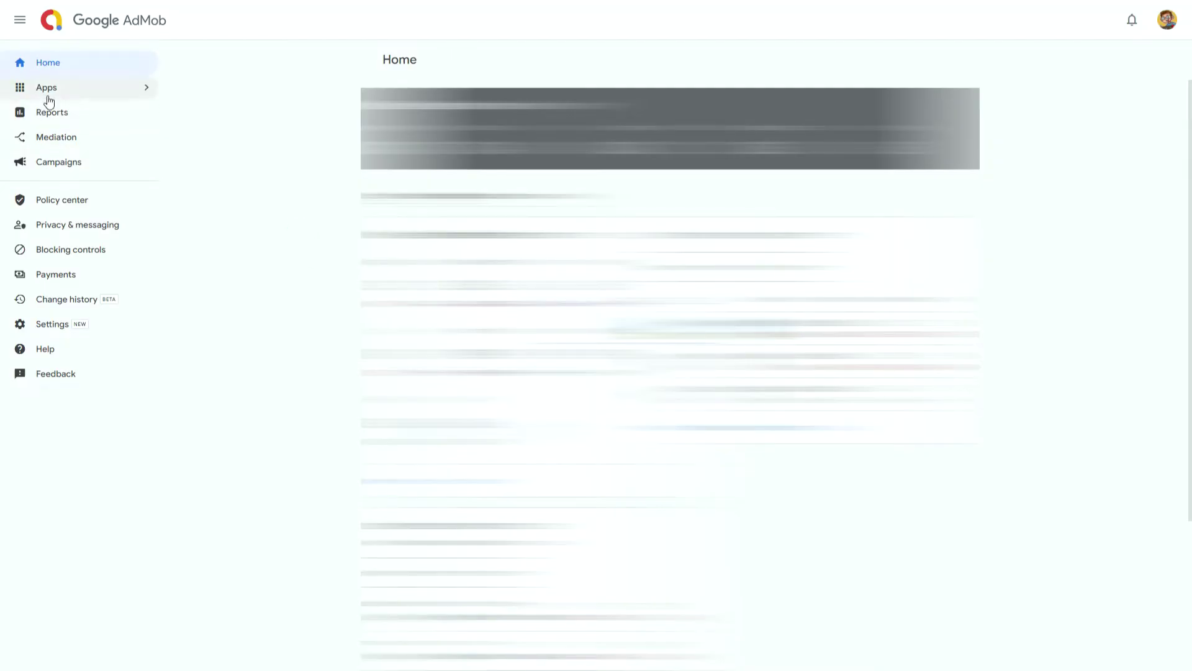
click(77, 89)
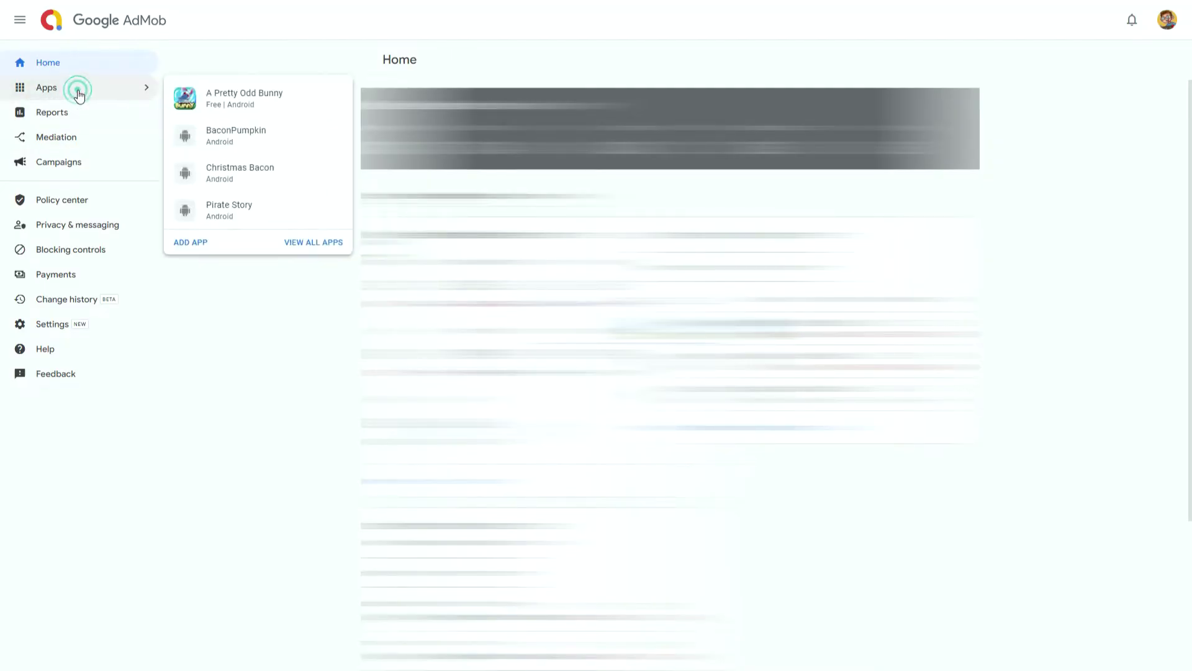
click(198, 246)
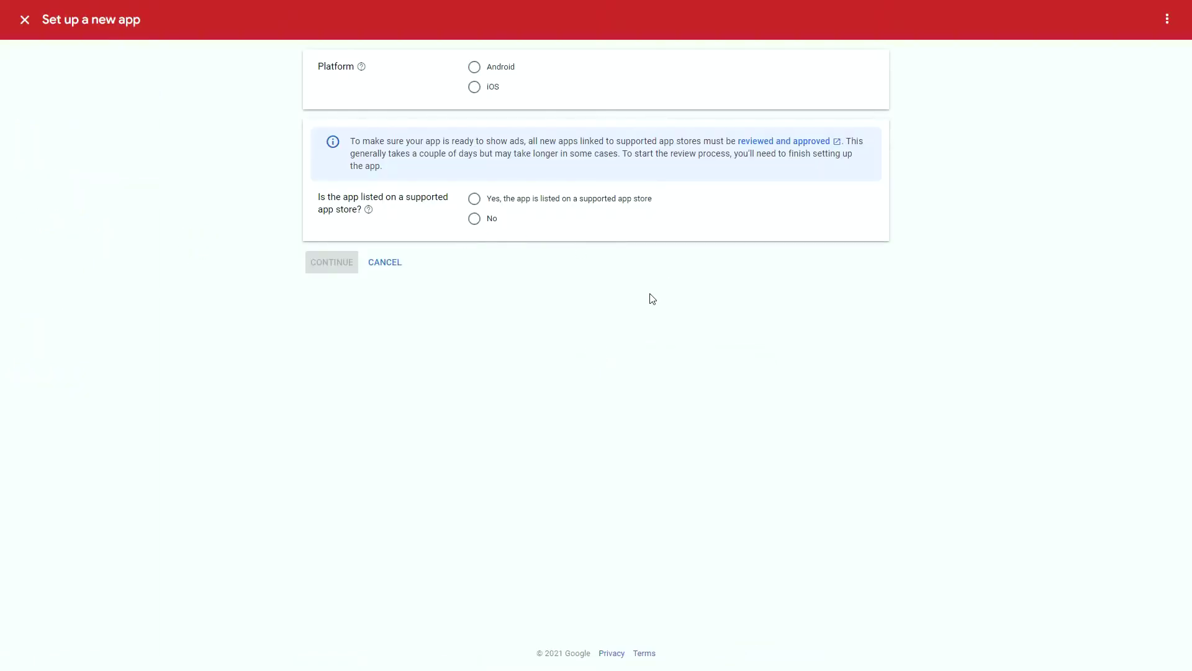
click(475, 66)
click(477, 218)
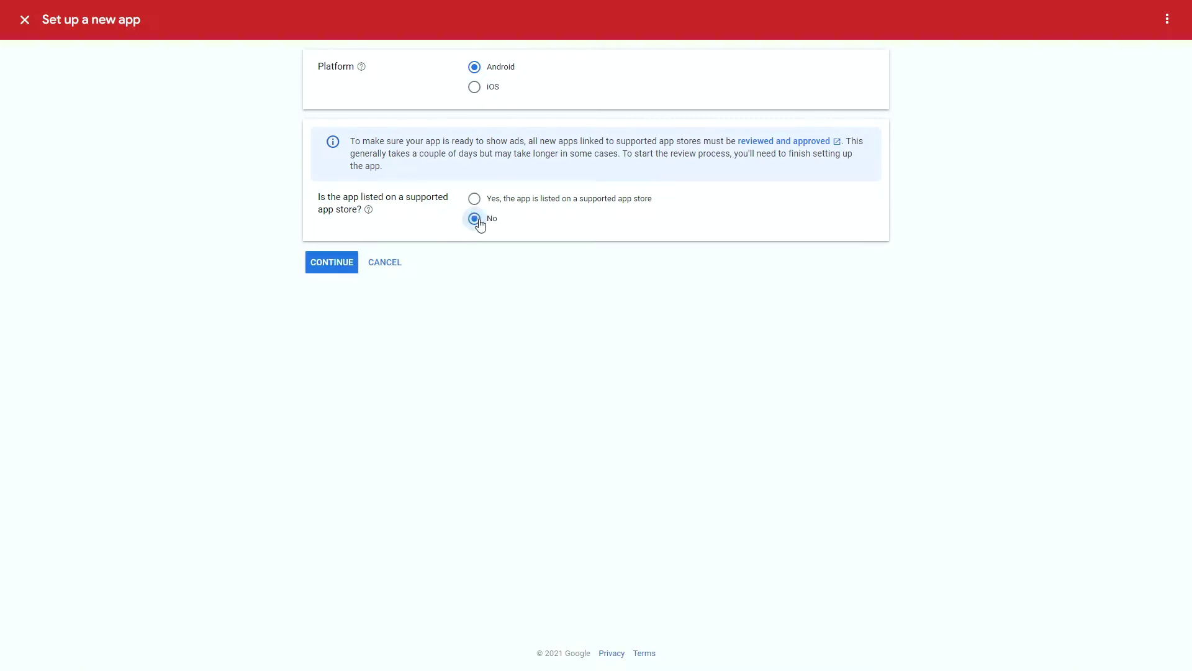
click(339, 264)
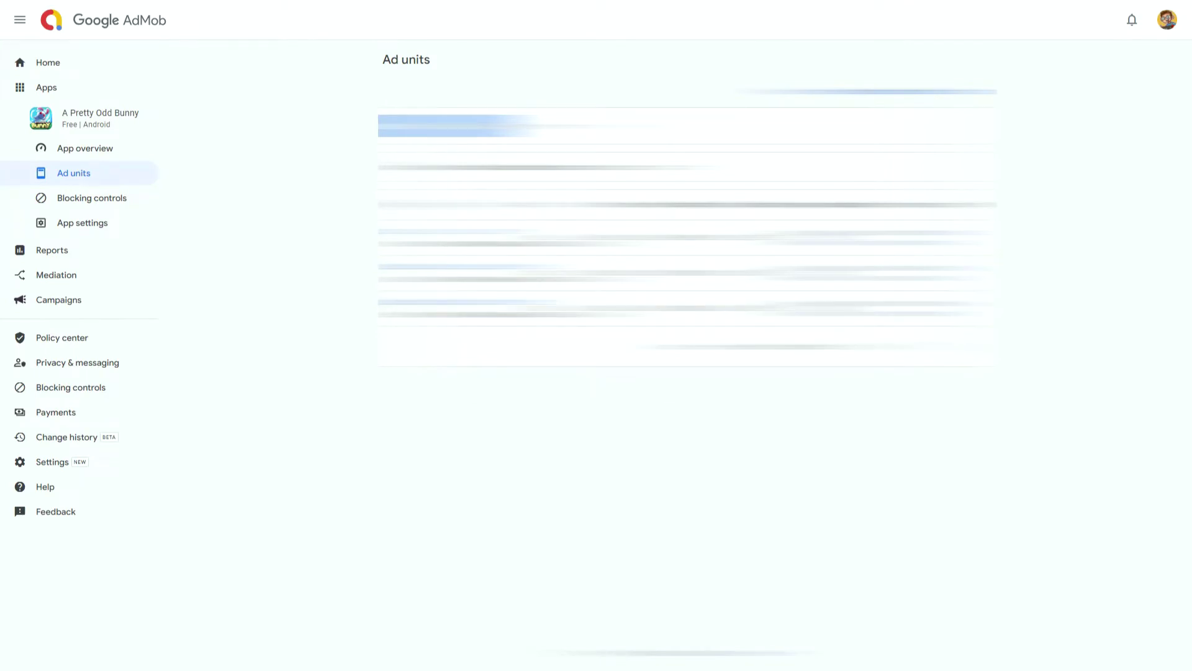
- Create an Interstitial ad unit named 'gameover'
click(438, 129)
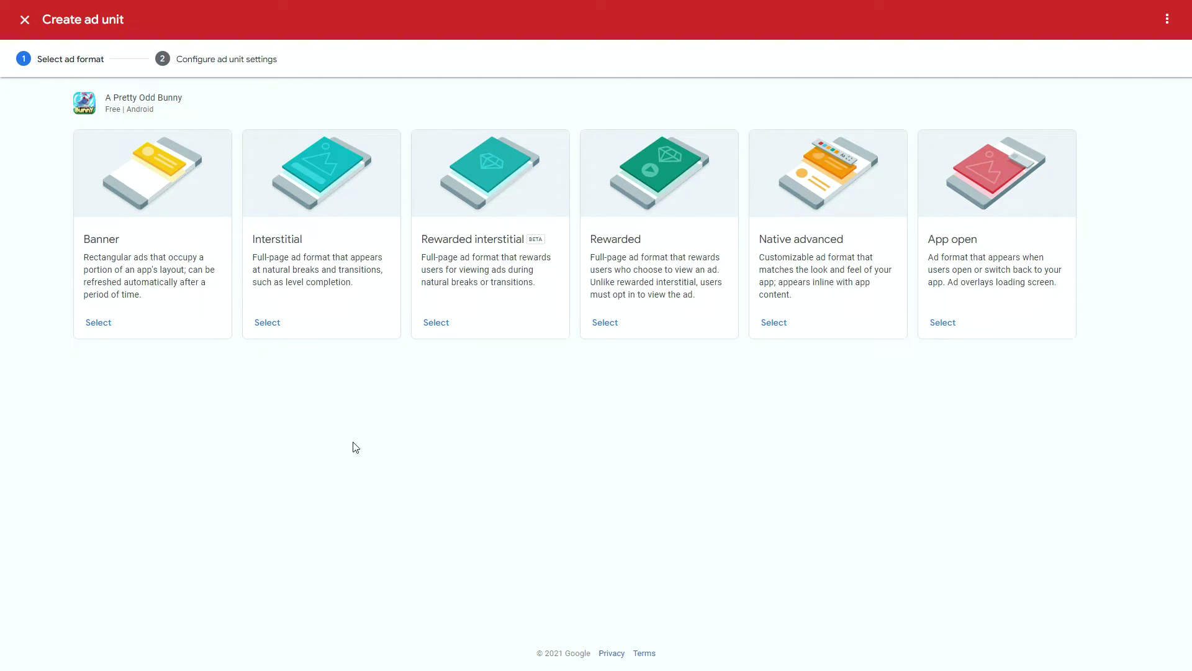
click(268, 324)
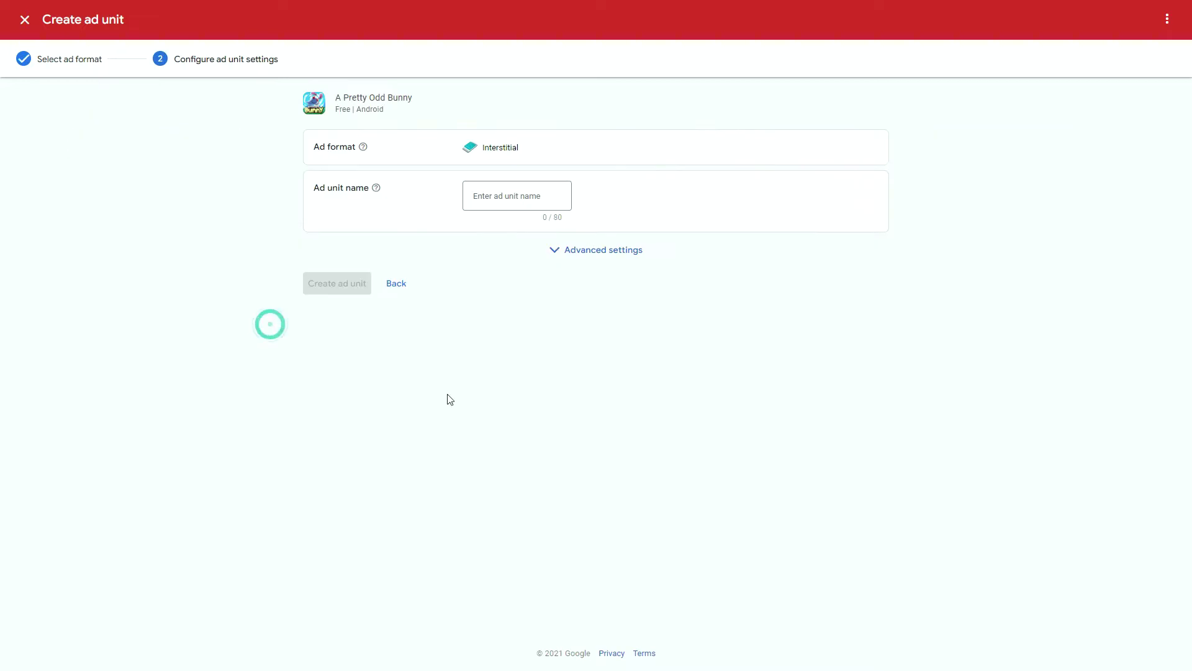
click(511, 197)
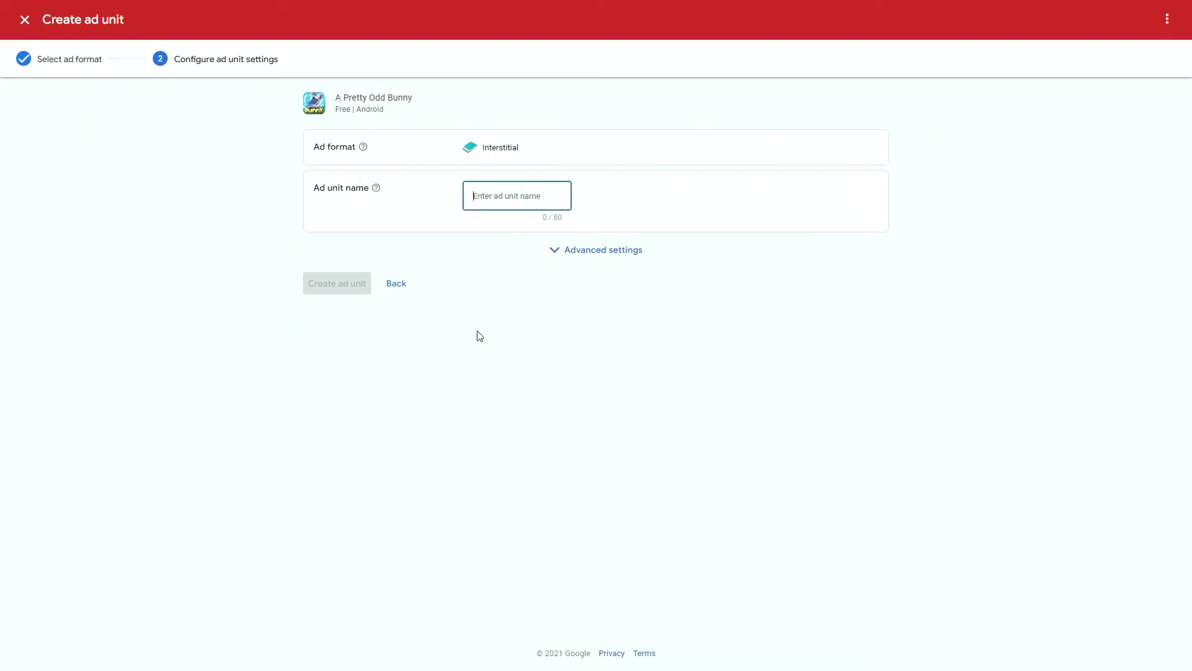
text(gameover)
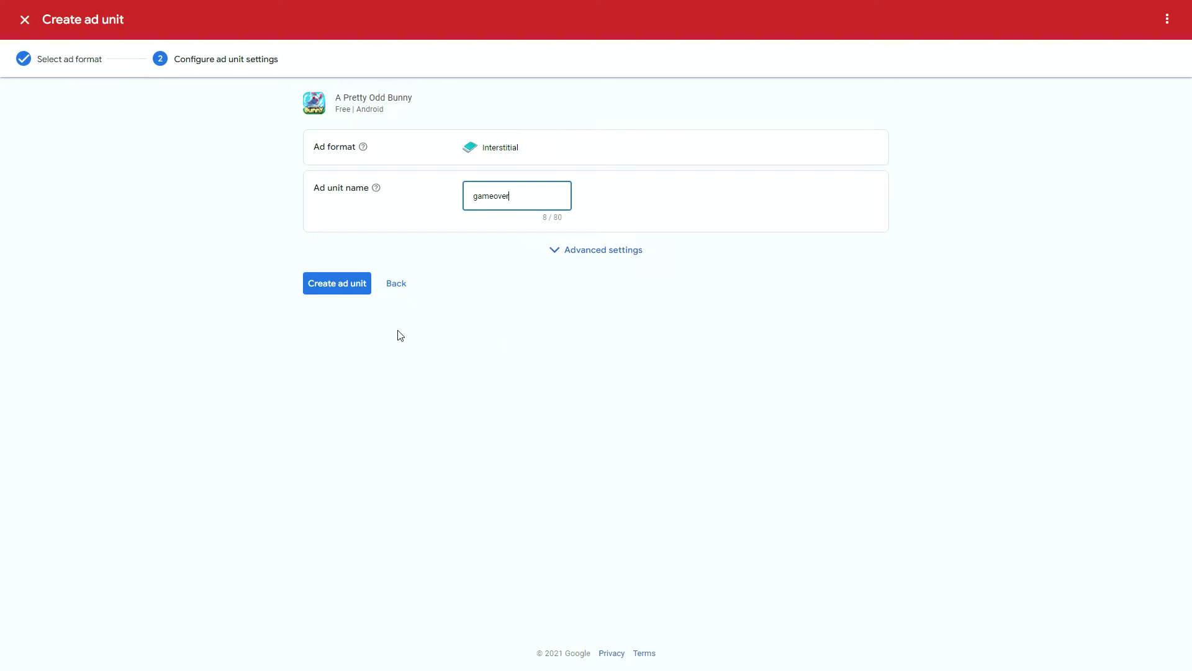
click(344, 288)
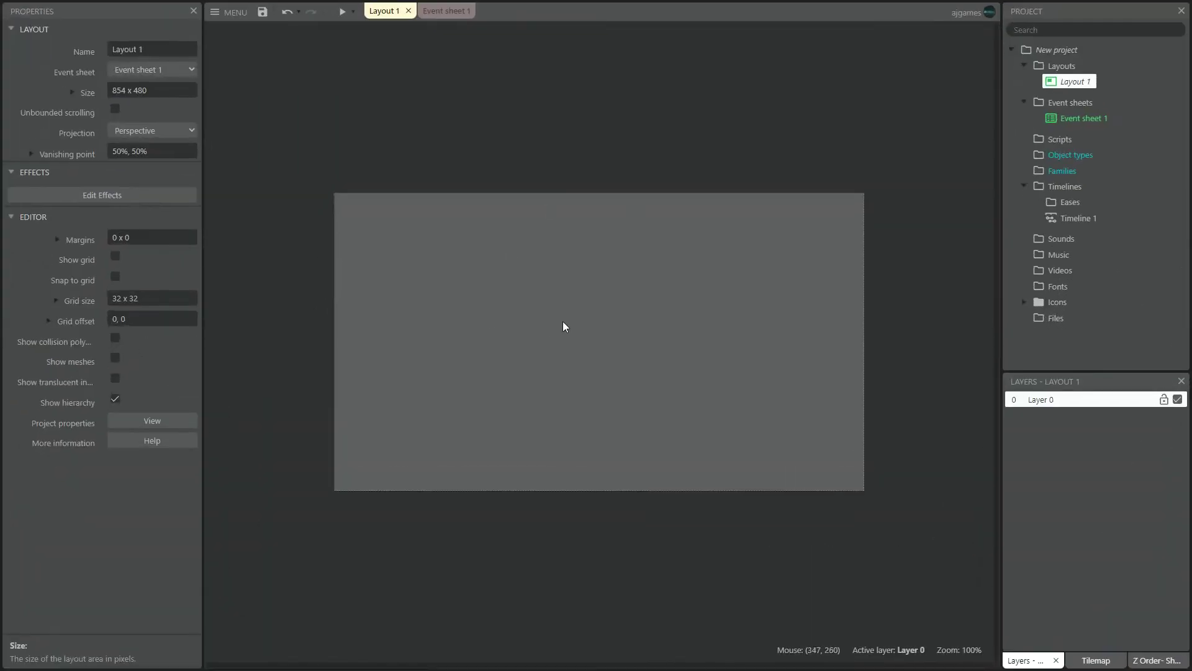
- Insert a Mobile advert object from the Monetisation plugins into the layout
double_click(571, 316)
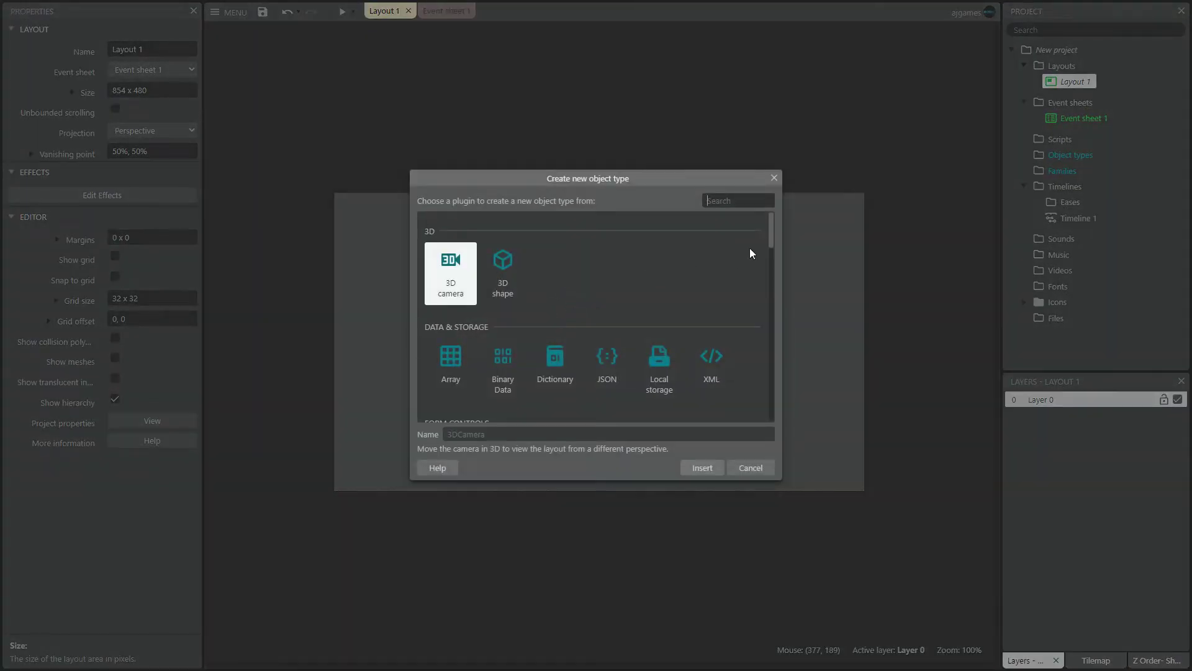
drag(773, 225, 769, 357)
click(456, 307)
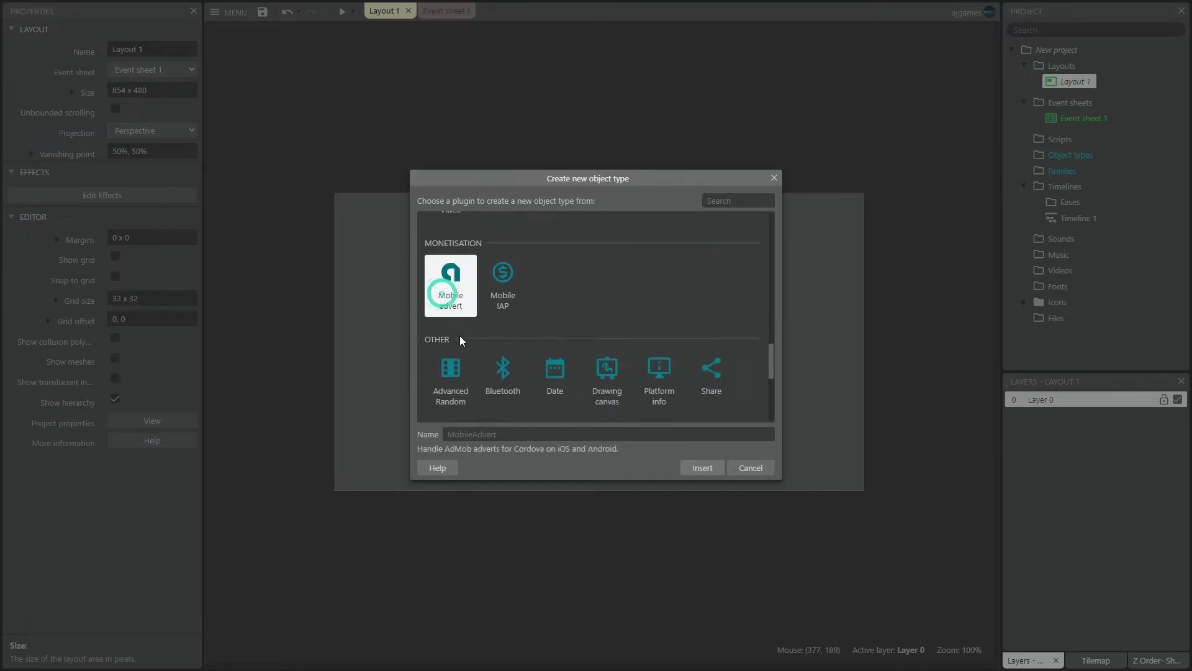
double_click(459, 292)
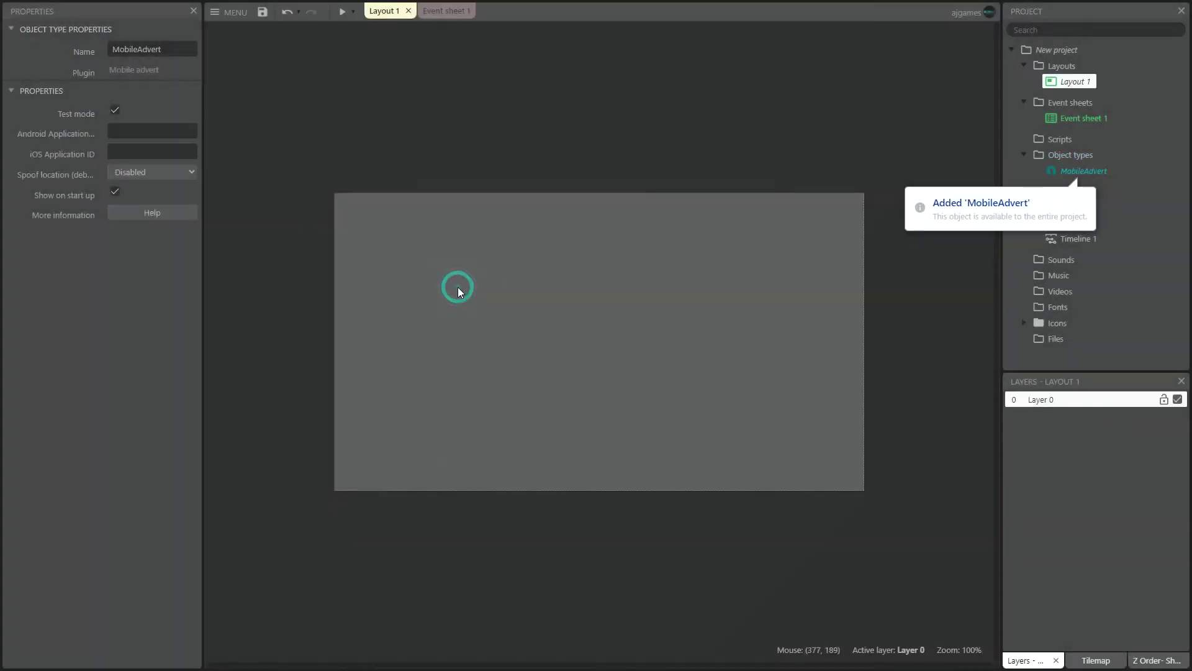
click(690, 334)
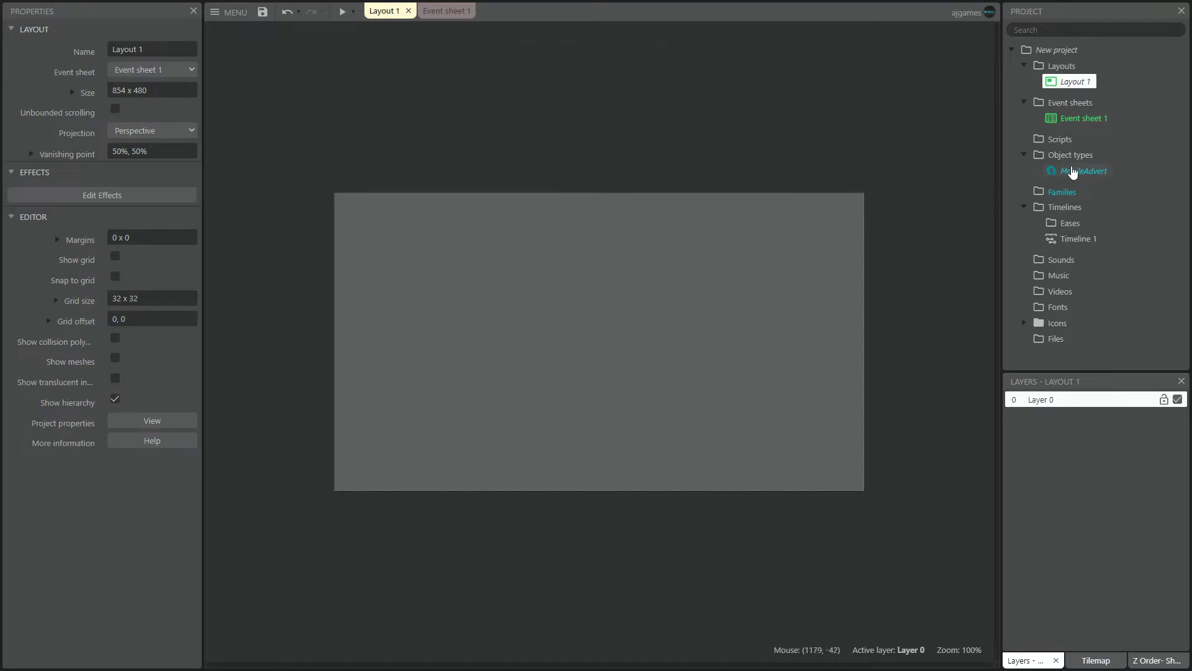
- Select MobileAdvert and bring up its Android and iOS Application ID properties
click(1074, 170)
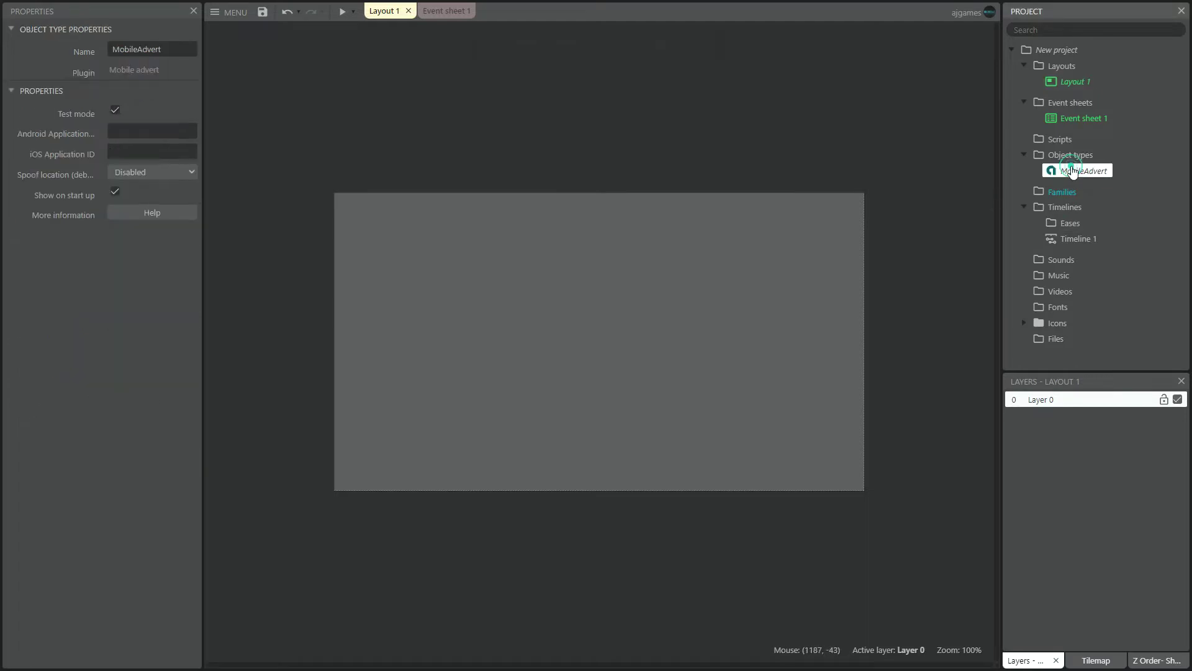
click(148, 135)
click(118, 153)
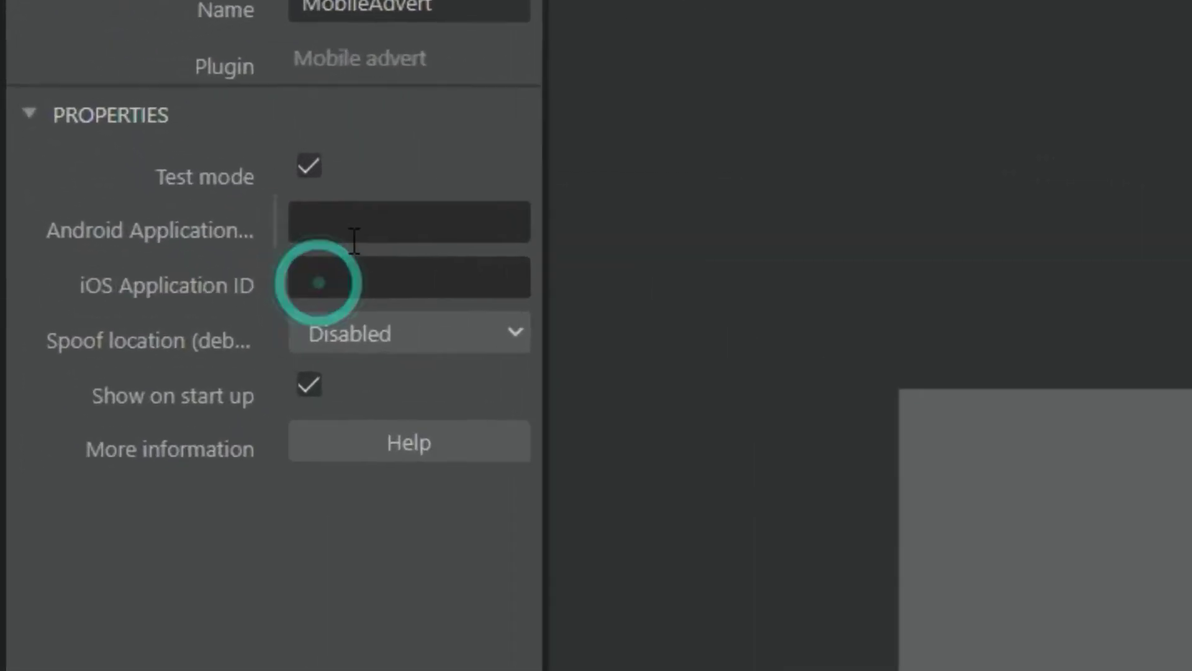
click(130, 133)
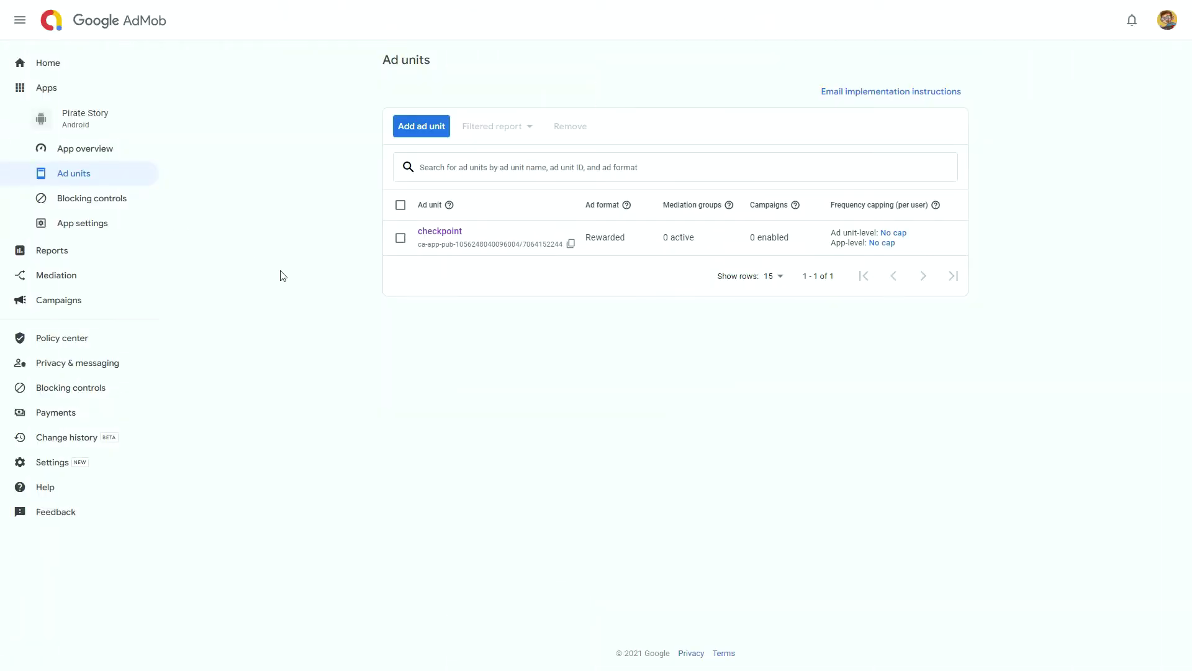
- Copy the app ID from the checkpoint unit's implementation instructions into MobileAdvert's Android Application ID
click(440, 231)
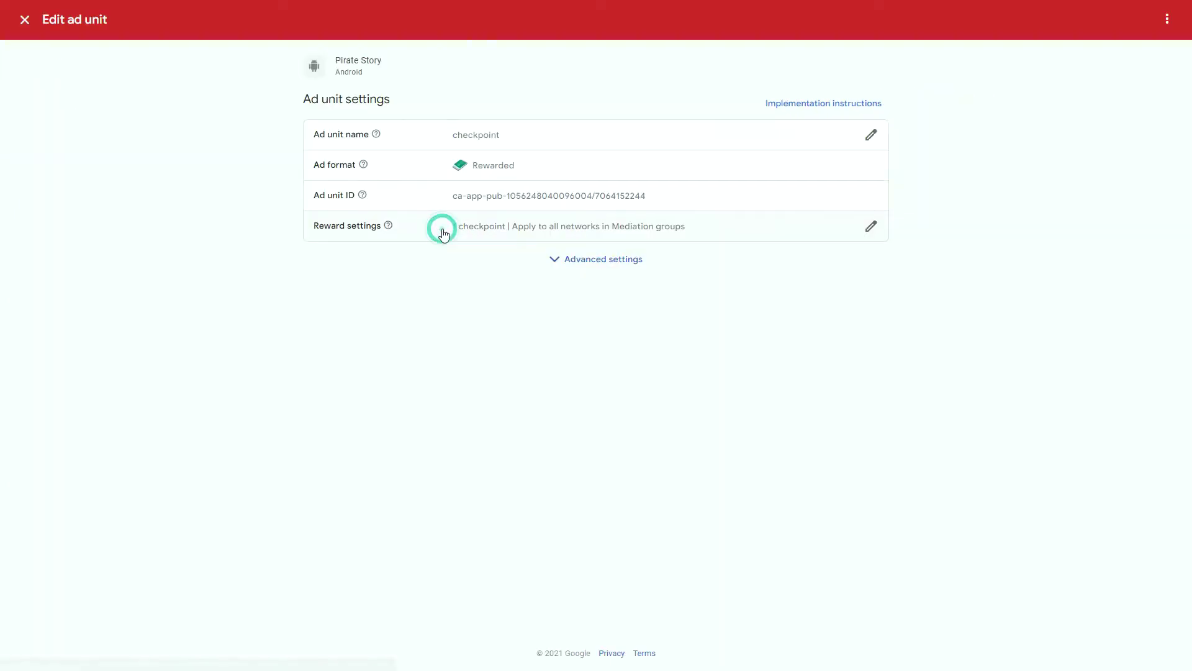
click(819, 102)
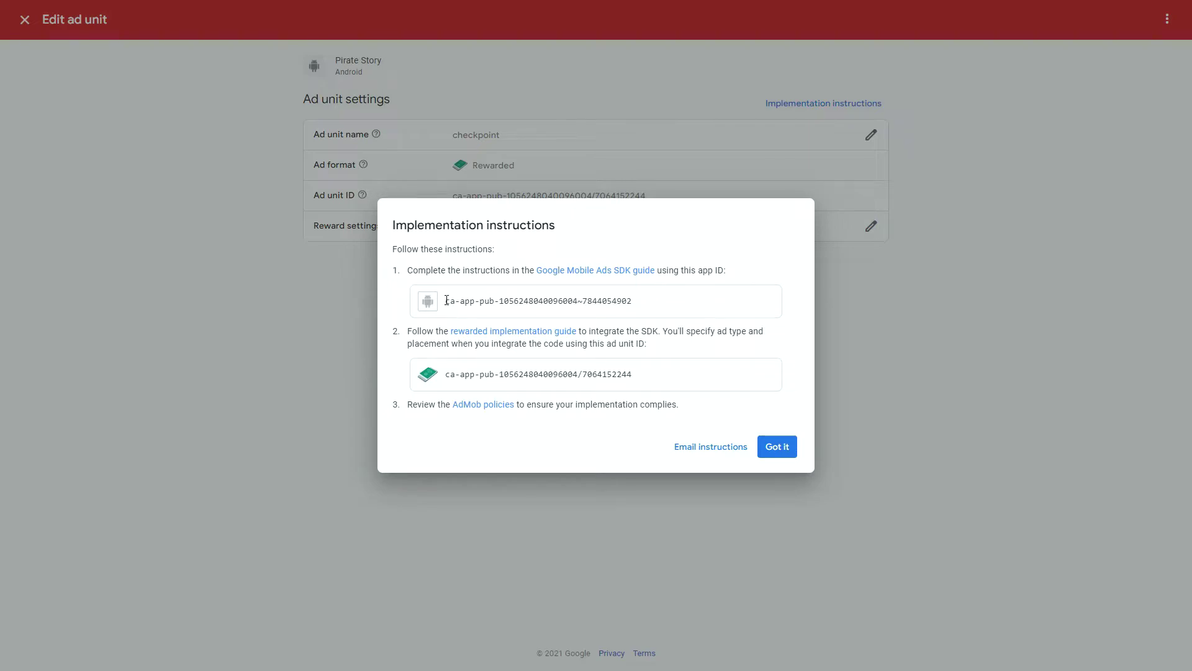
drag(445, 300, 633, 301)
key(ctrl+c)
key(alt+Tab)
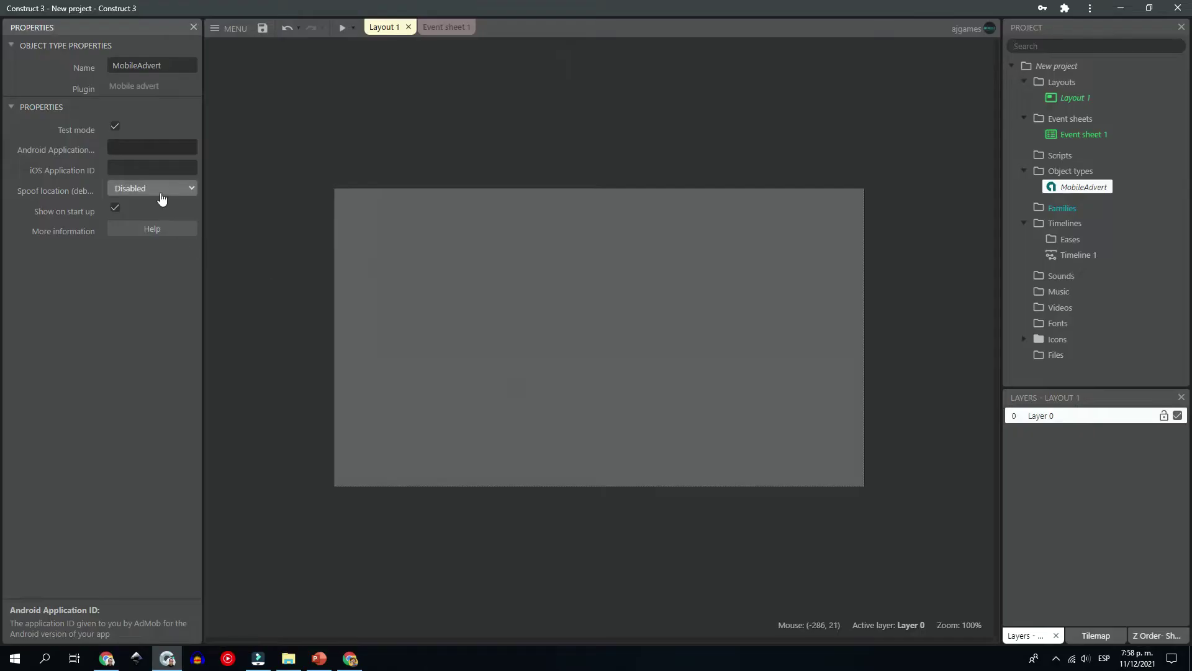
click(142, 145)
key(ctrl+v)
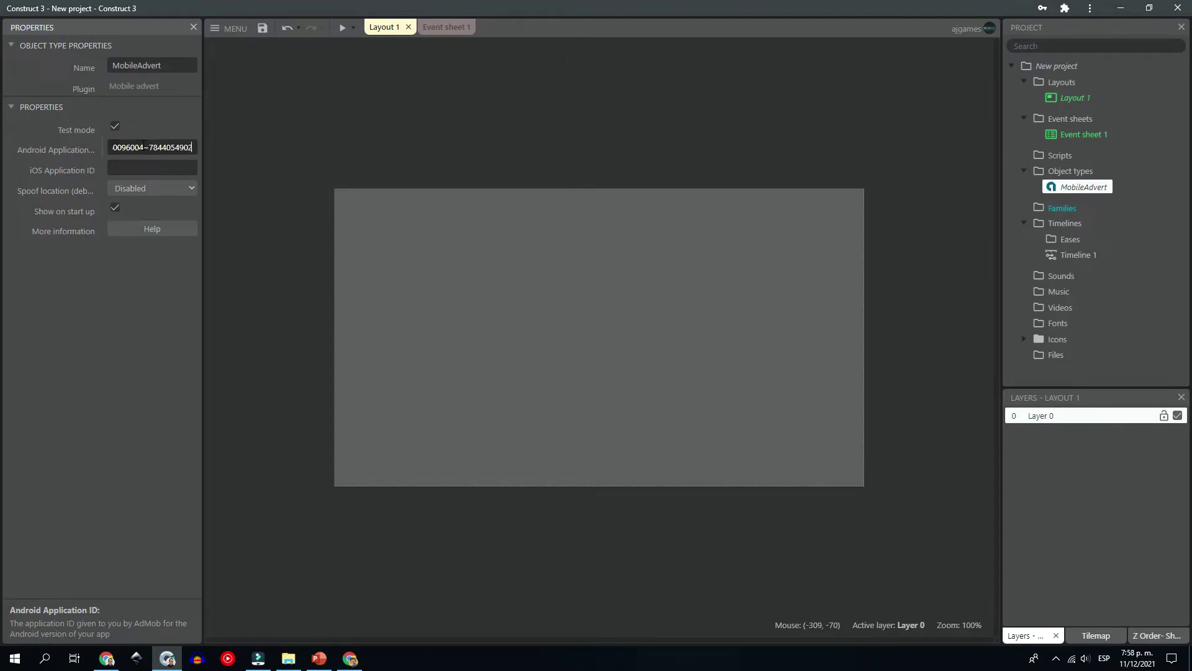
key(alt+Tab)
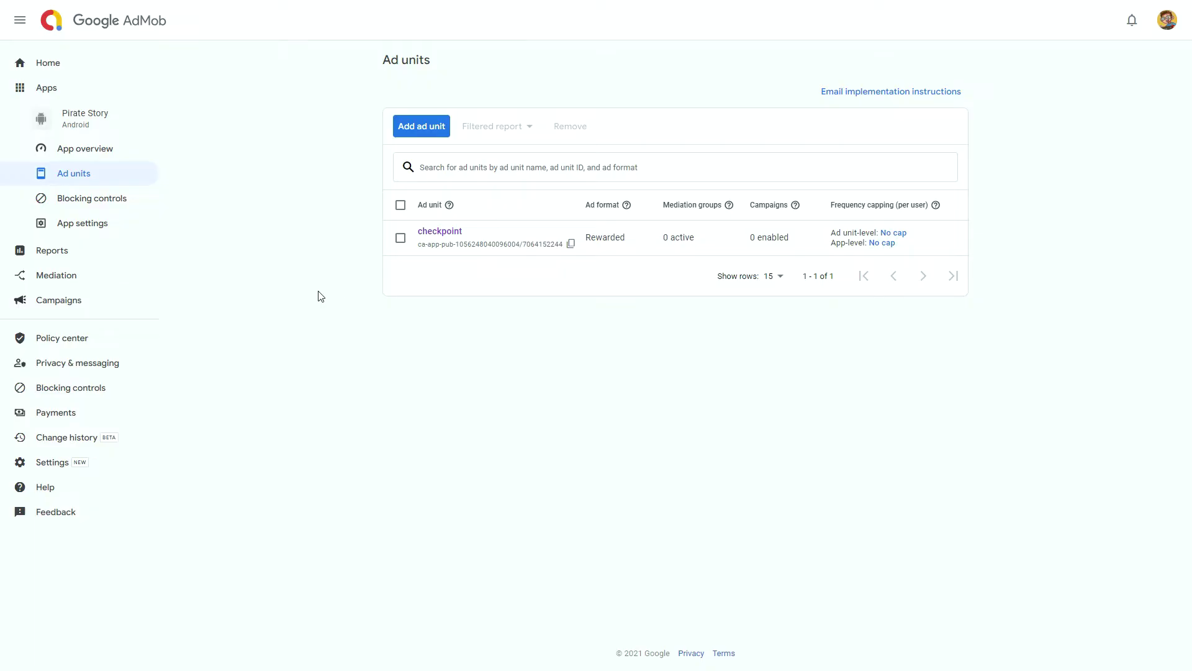
- Check the iOS, not-in-store Add app option, then select the app ID for the iOS Application ID
click(102, 91)
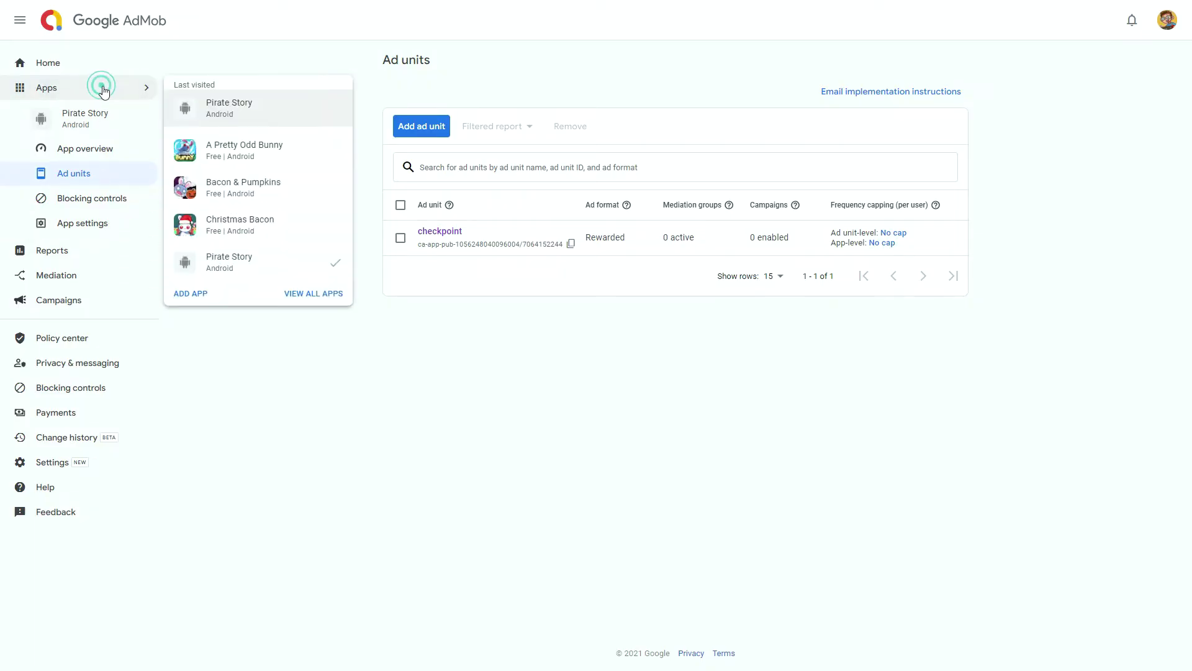
click(189, 296)
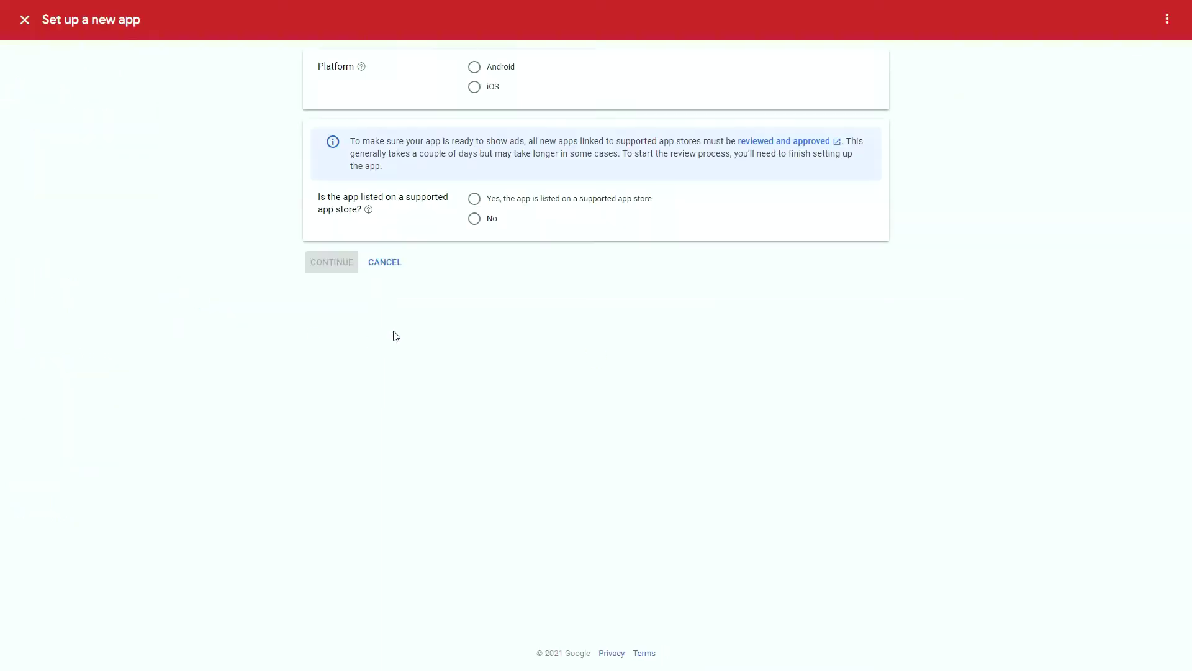
click(476, 88)
click(474, 219)
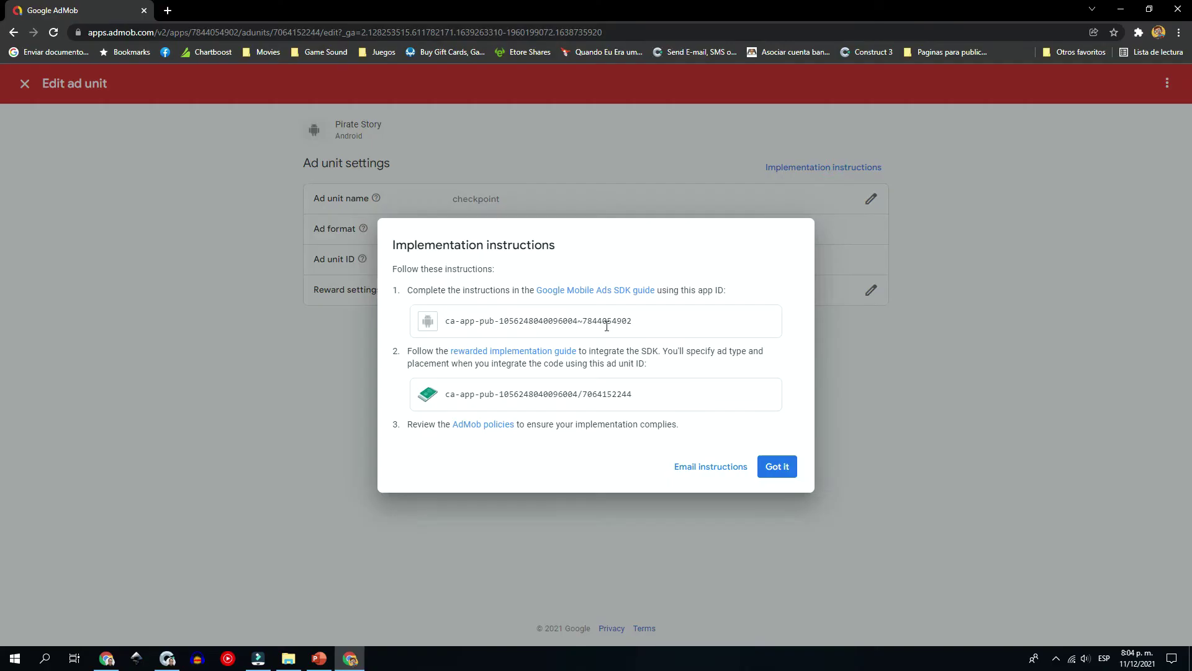
triple_click(639, 322)
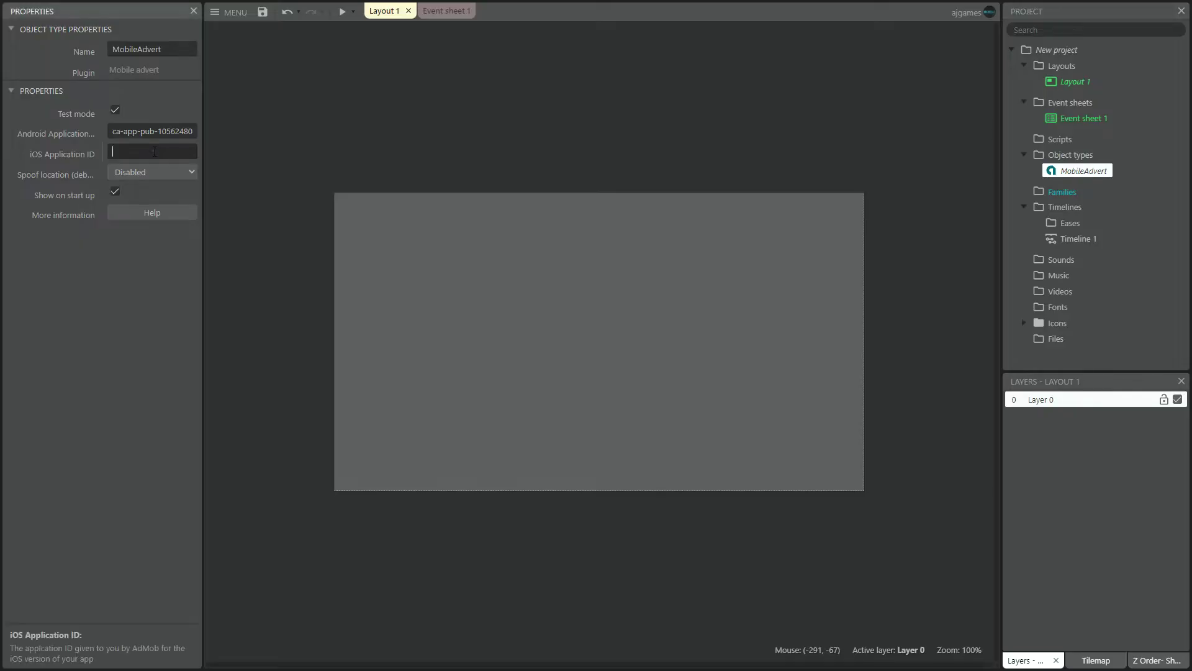
click(153, 151)
- Paste the app ID into the iOS Application ID and return to the Layout properties
key(ctrl+v)
click(327, 160)
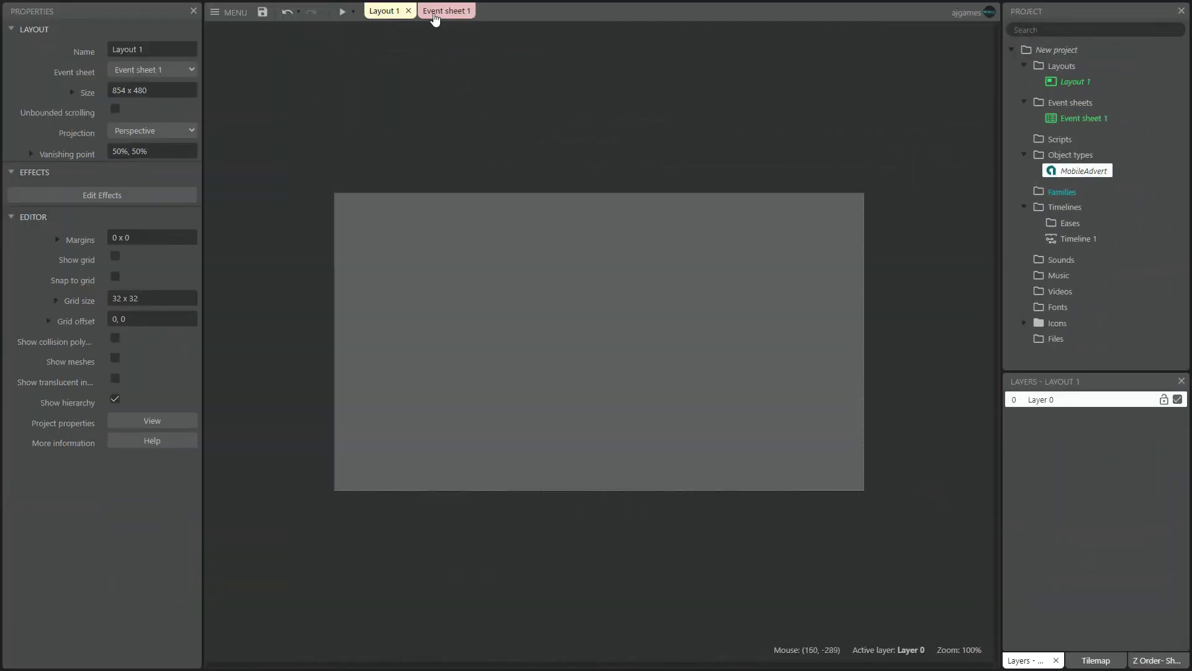
- Add a System 'On start of layout' event to Event sheet 1
click(435, 19)
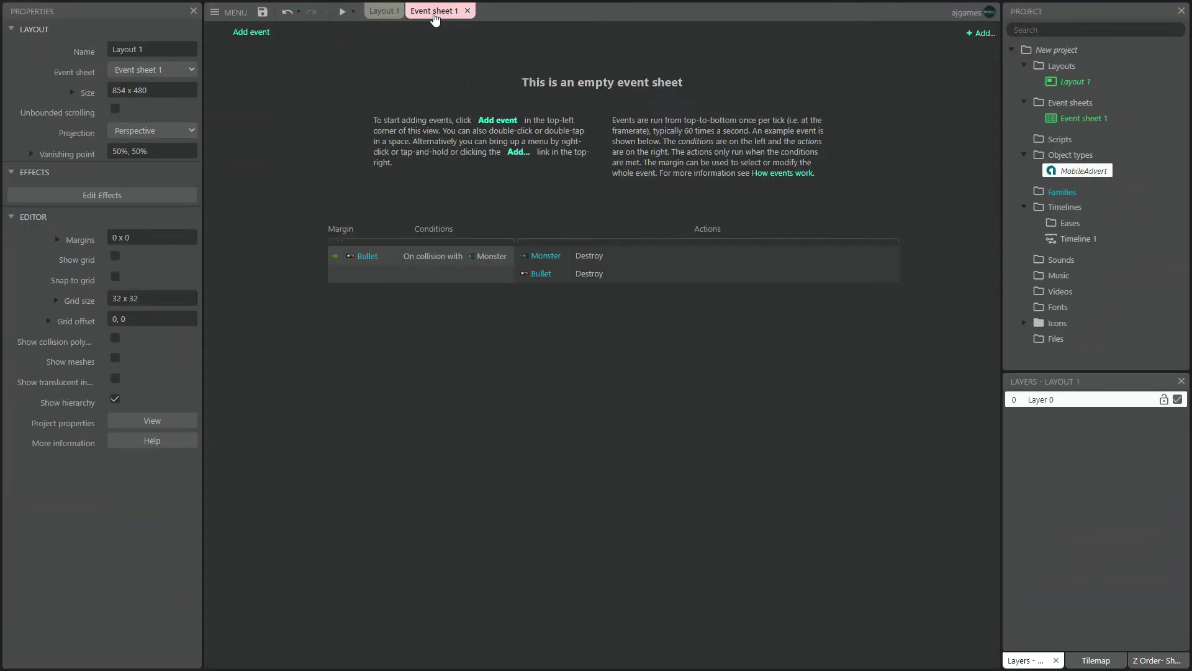
click(256, 33)
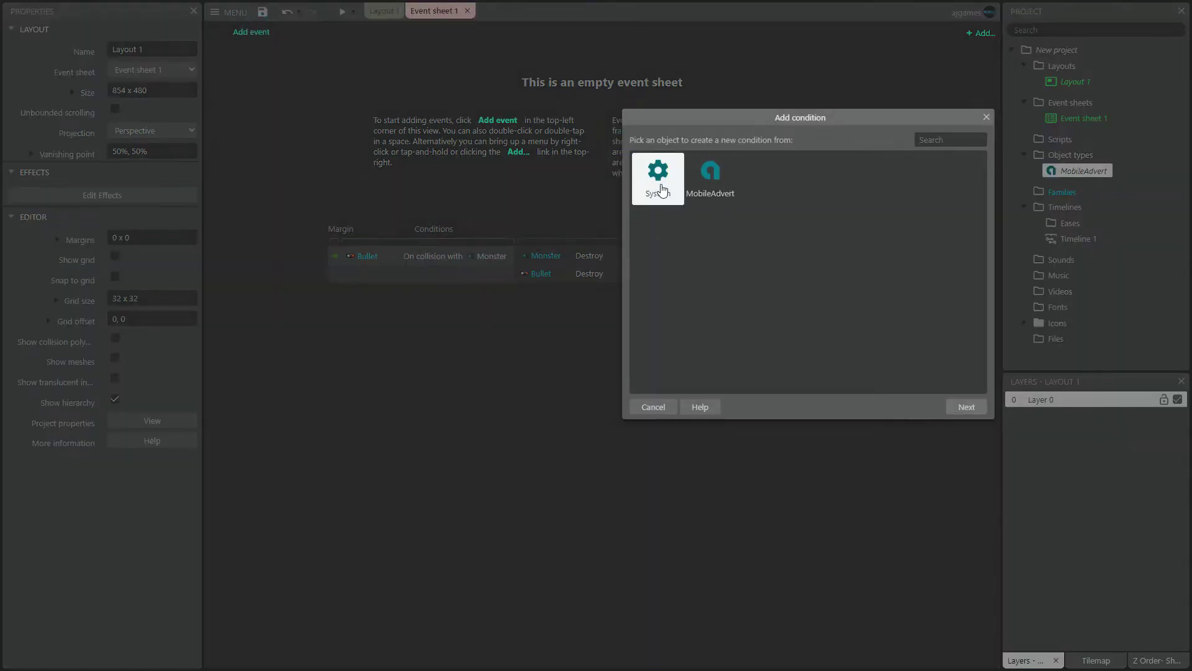
double_click(653, 186)
text(on sta)
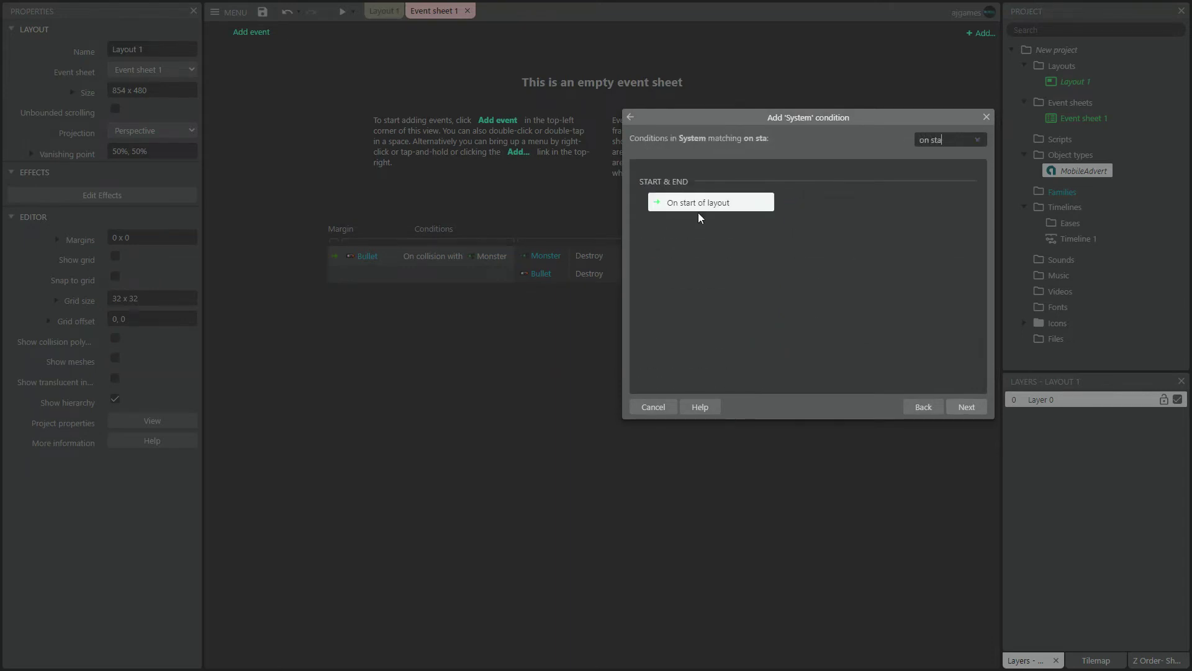
double_click(703, 206)
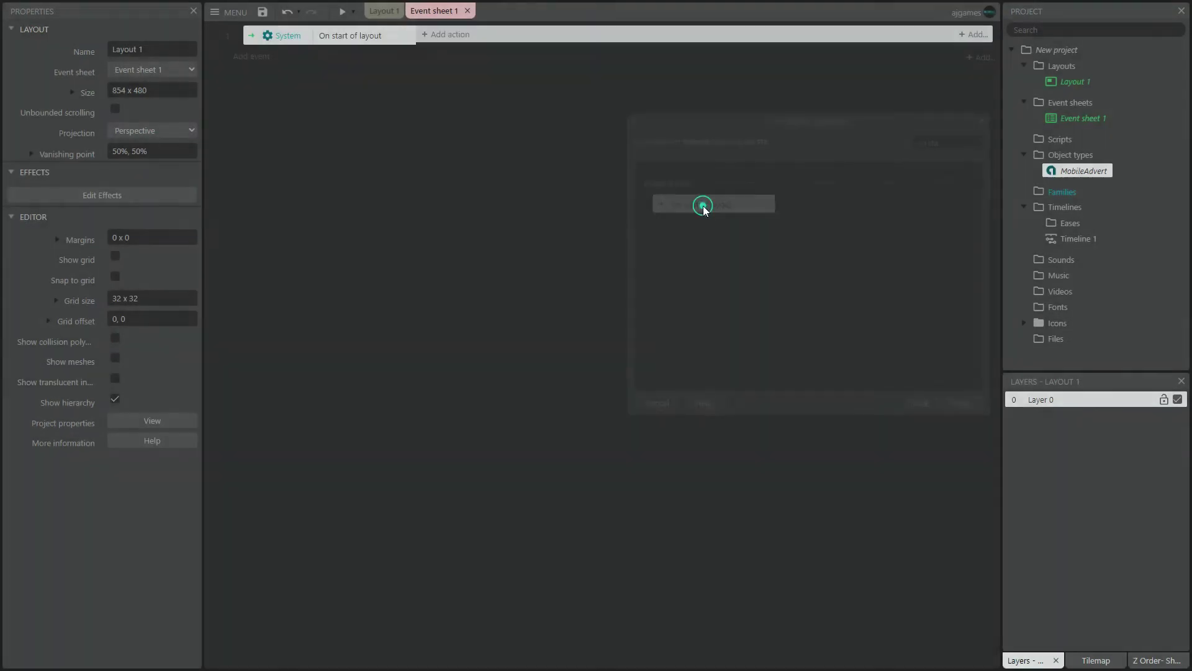
click(435, 148)
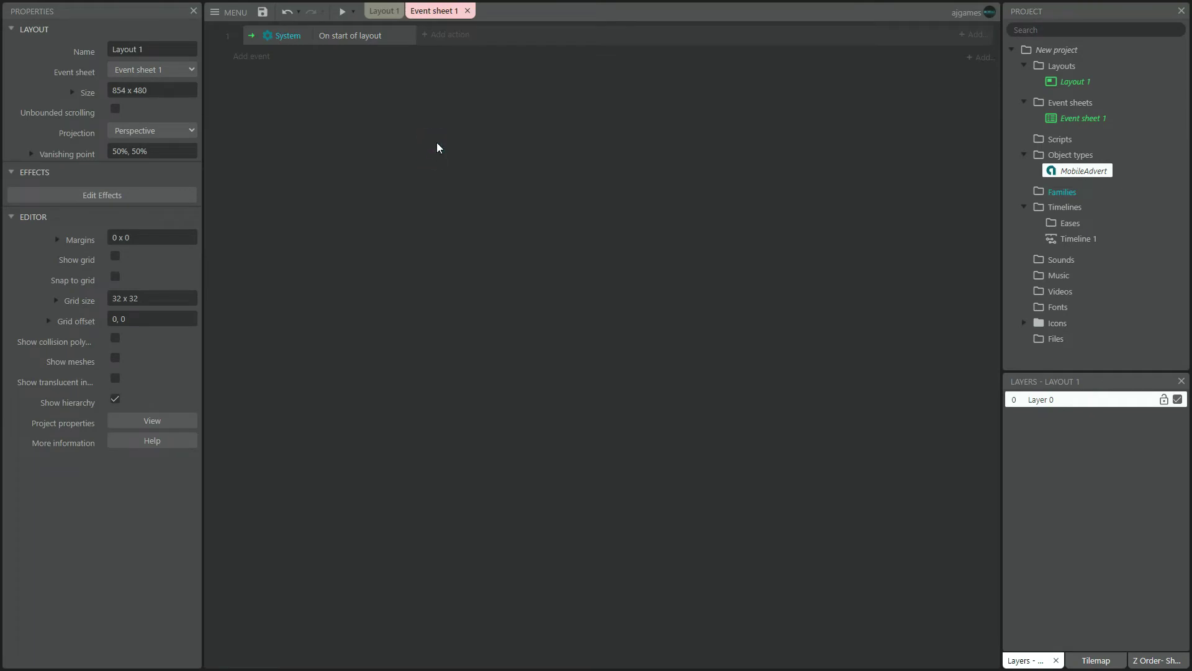
- Add a MobileAdvert 'Create interstitial advert' action to the On start of layout event
click(458, 35)
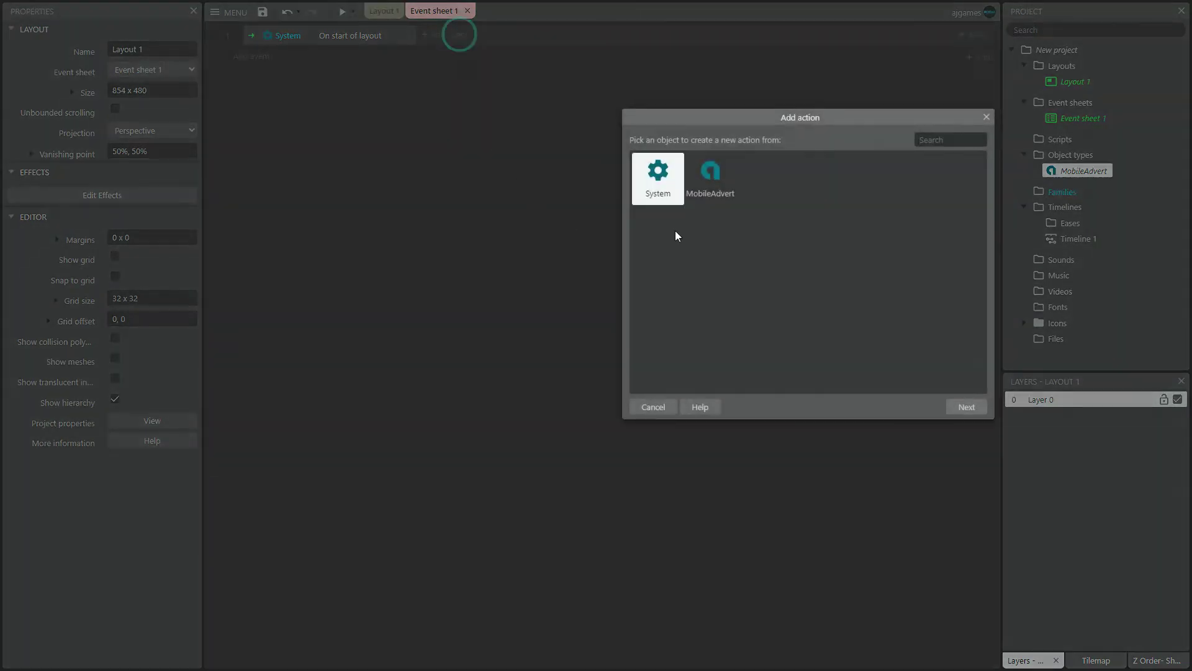
double_click(713, 190)
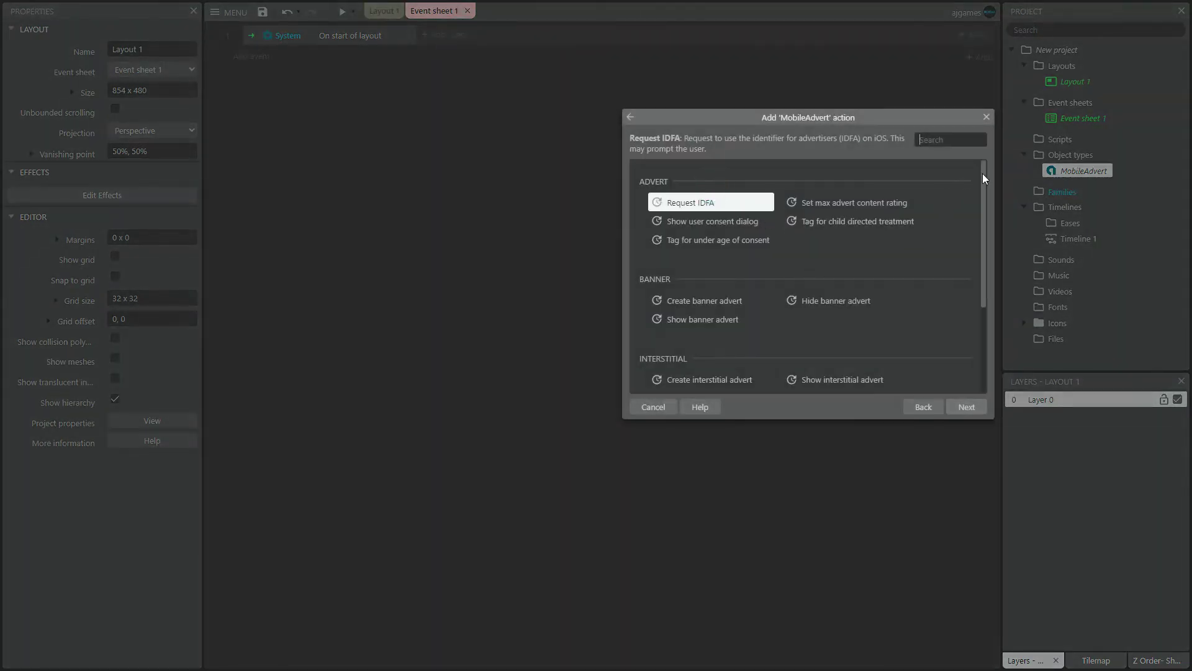
drag(983, 174, 987, 234)
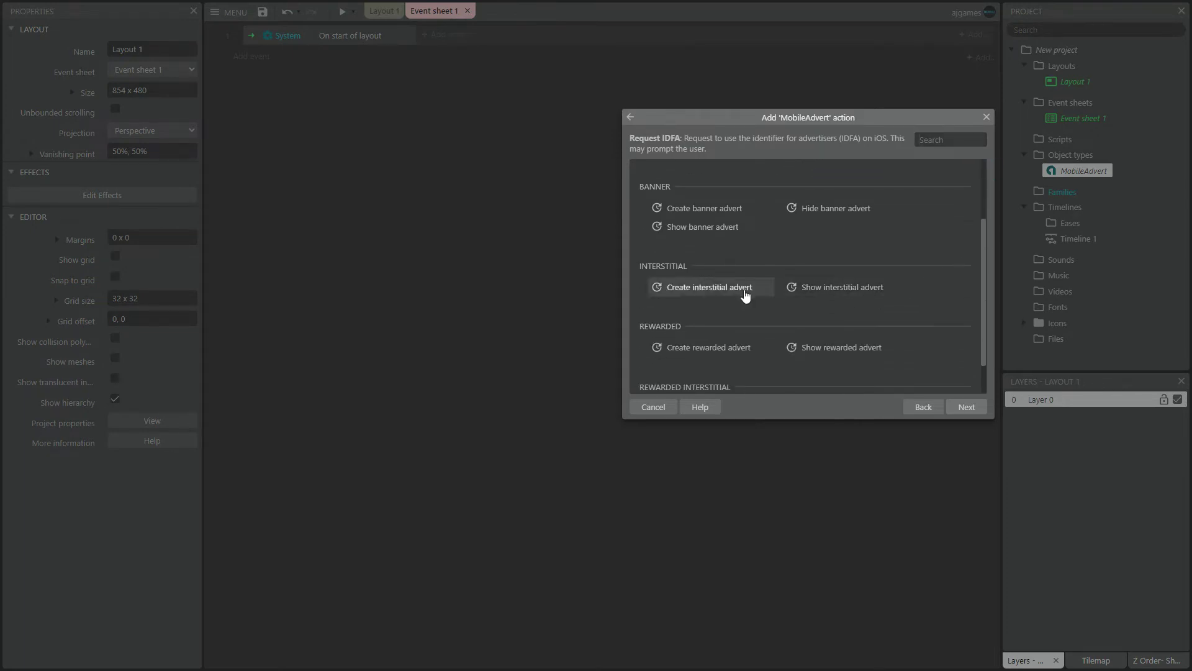
click(745, 289)
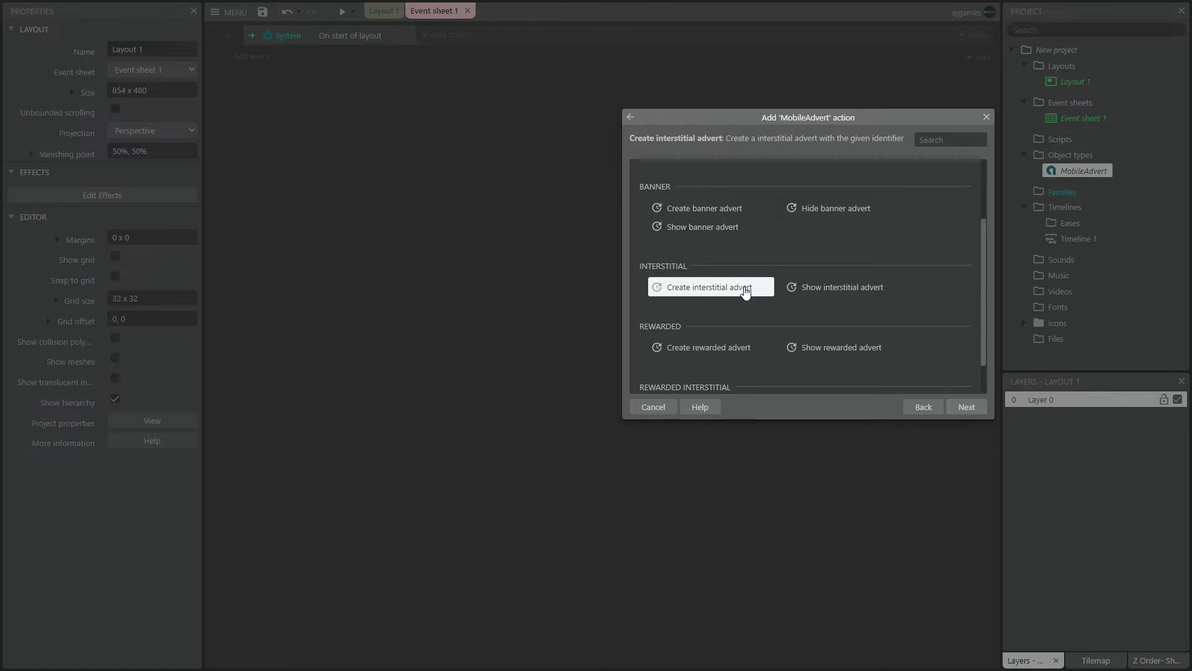
double_click(745, 290)
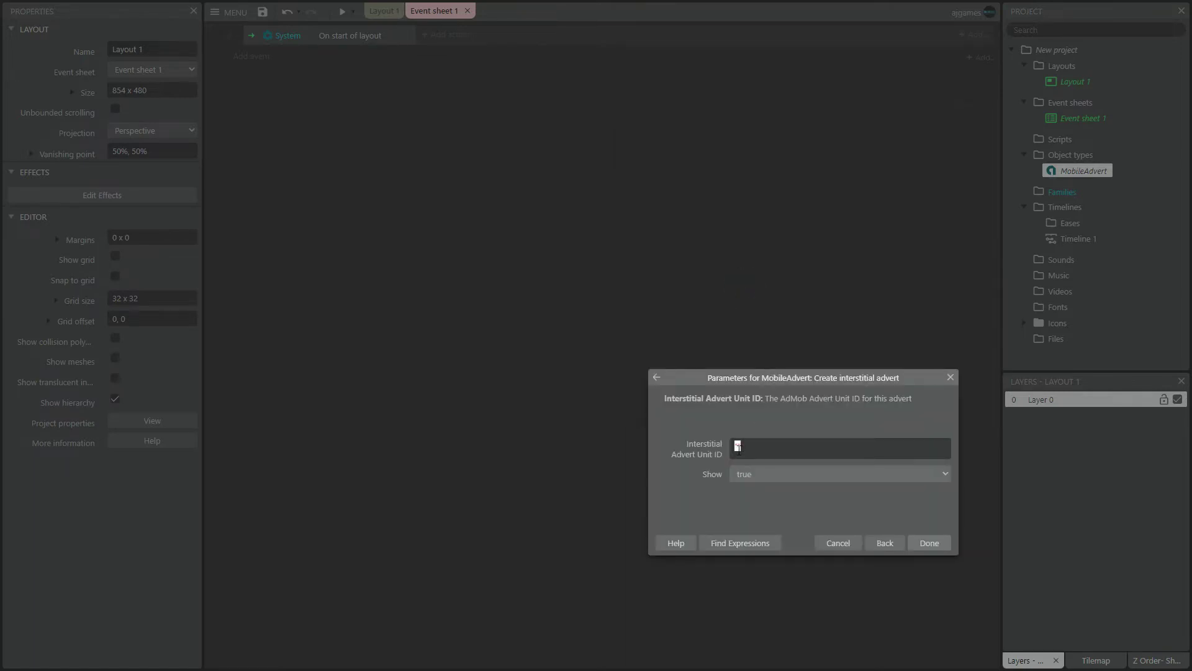
click(739, 447)
- Copy the ad unit ID from AdMob's implementation instructions
click(829, 103)
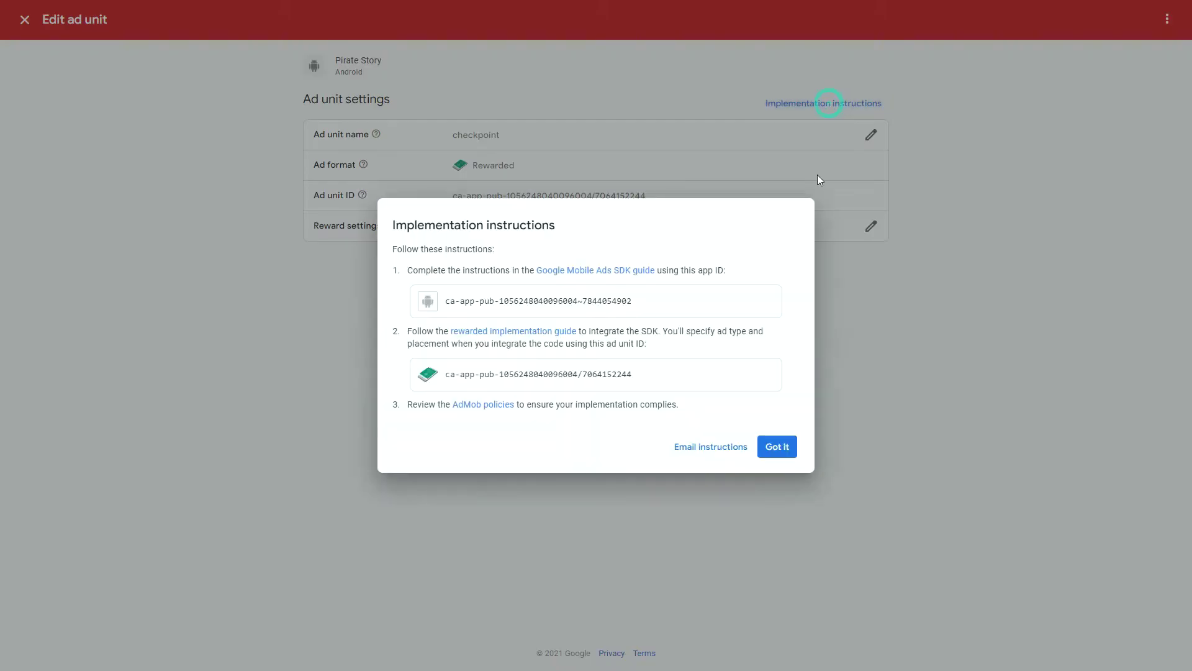
drag(447, 373, 671, 377)
key(ctrl+c)
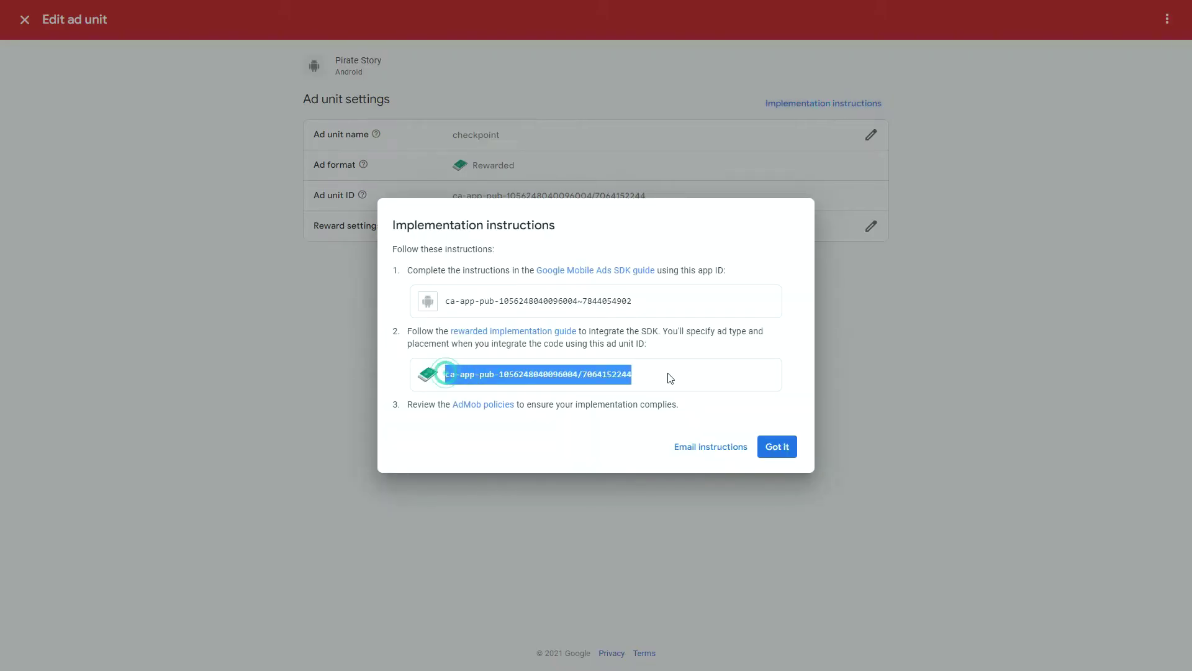
key(alt+Tab)
- Paste the ad unit ID, set show to false, and confirm the Create interstitial advert action
click(740, 445)
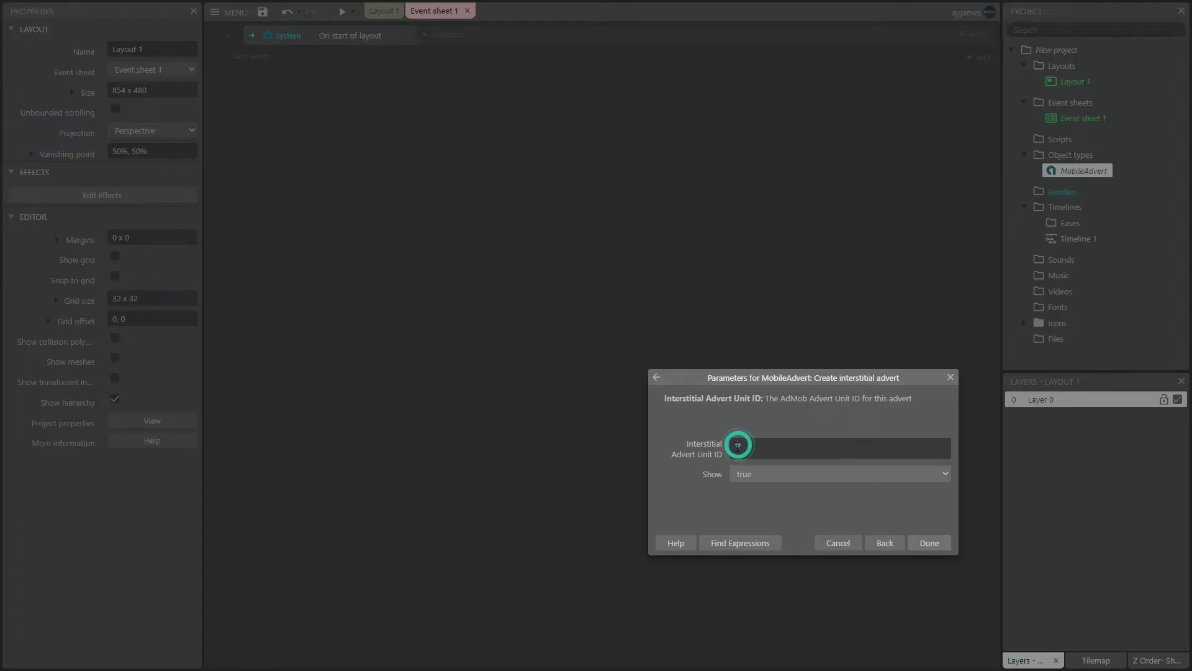
key(ctrl+v)
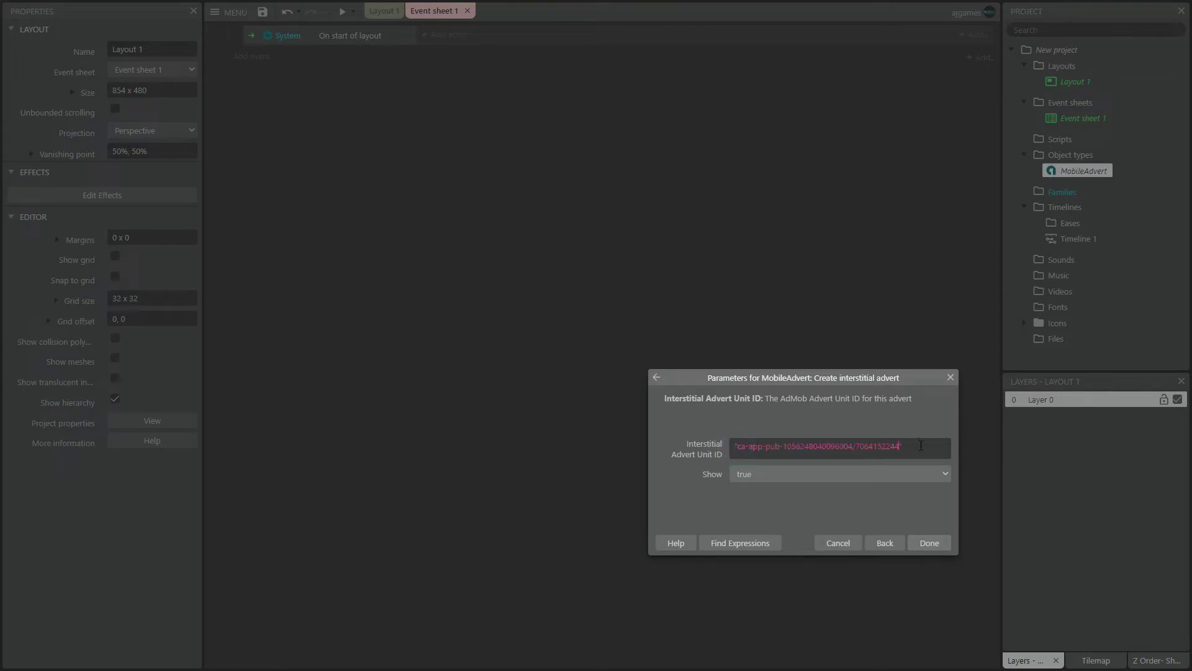
click(876, 475)
click(866, 497)
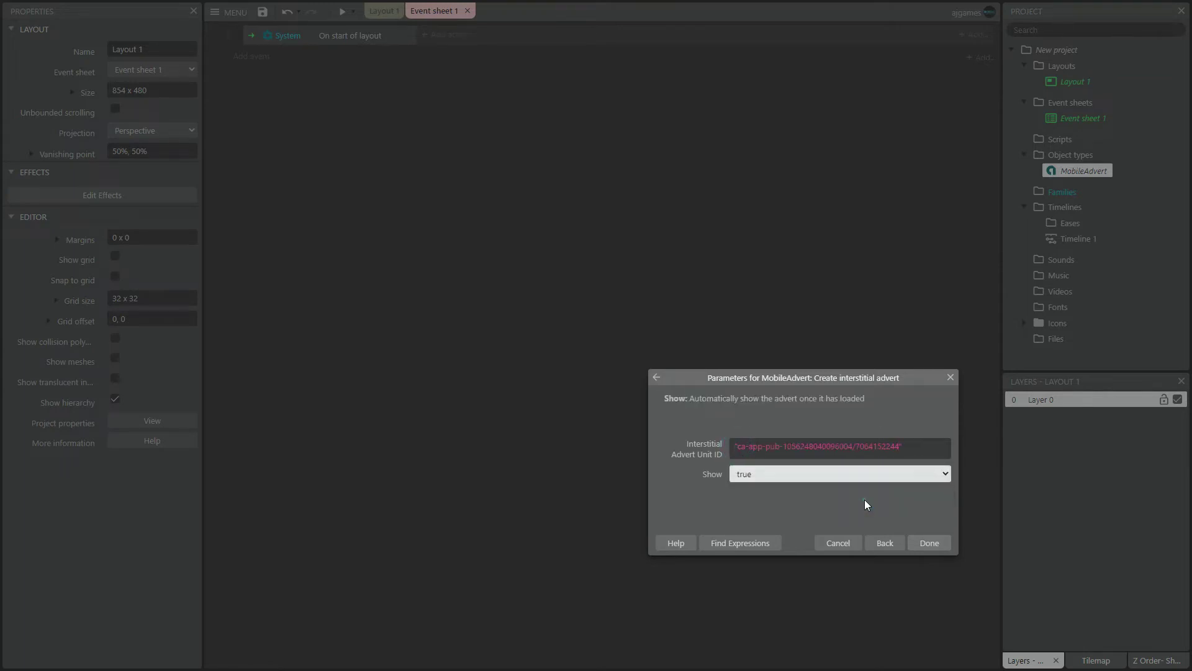
click(938, 544)
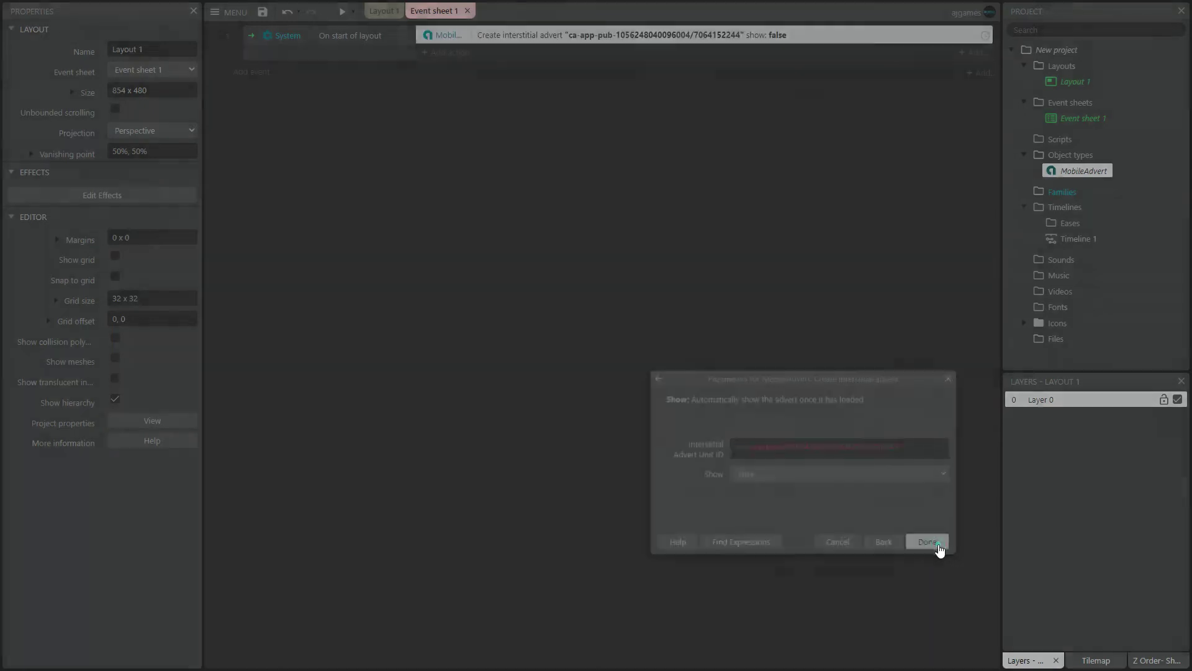
click(659, 185)
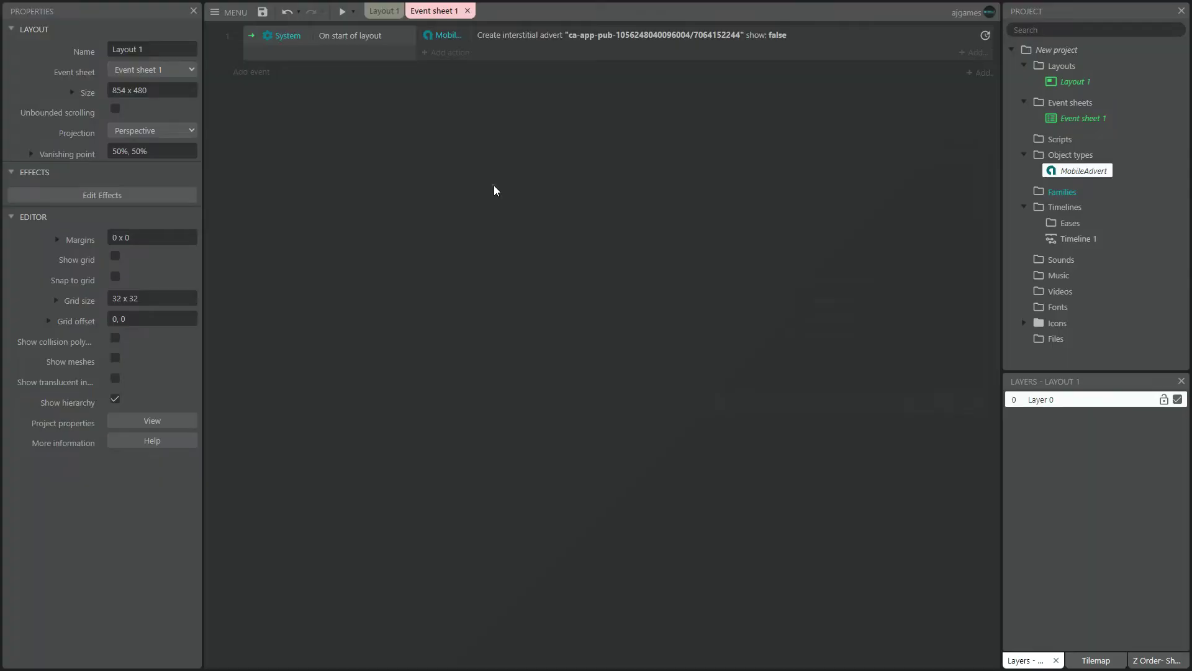
click(492, 184)
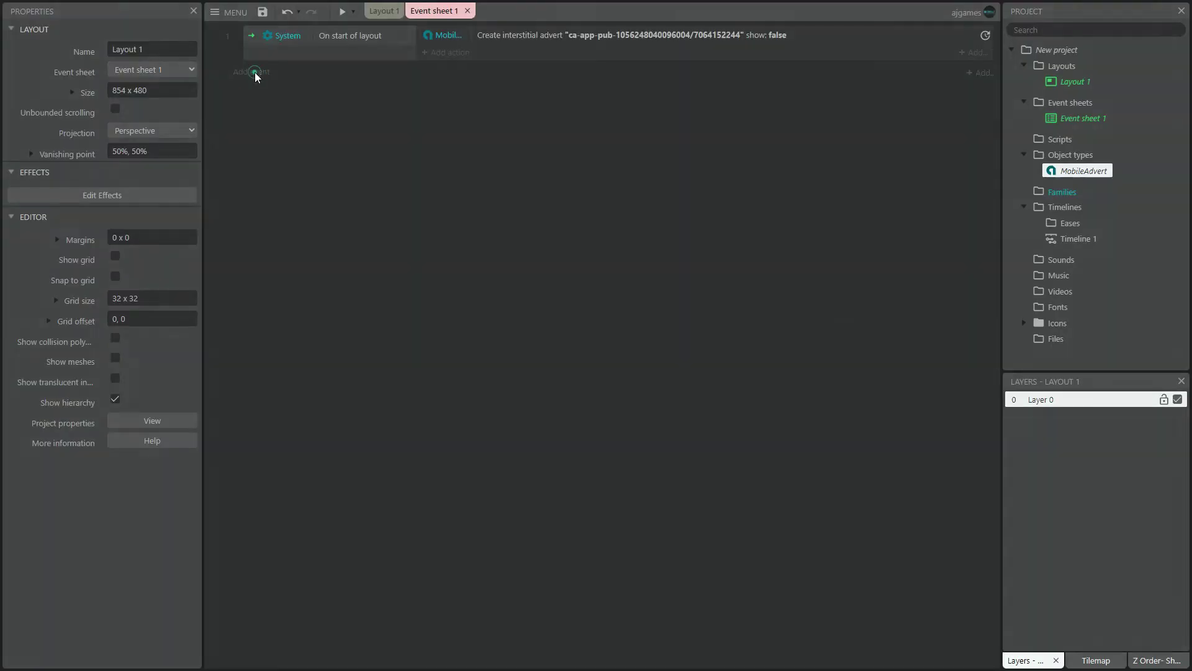
- Add a System 'On end of layout' event to the event sheet
click(256, 73)
double_click(658, 186)
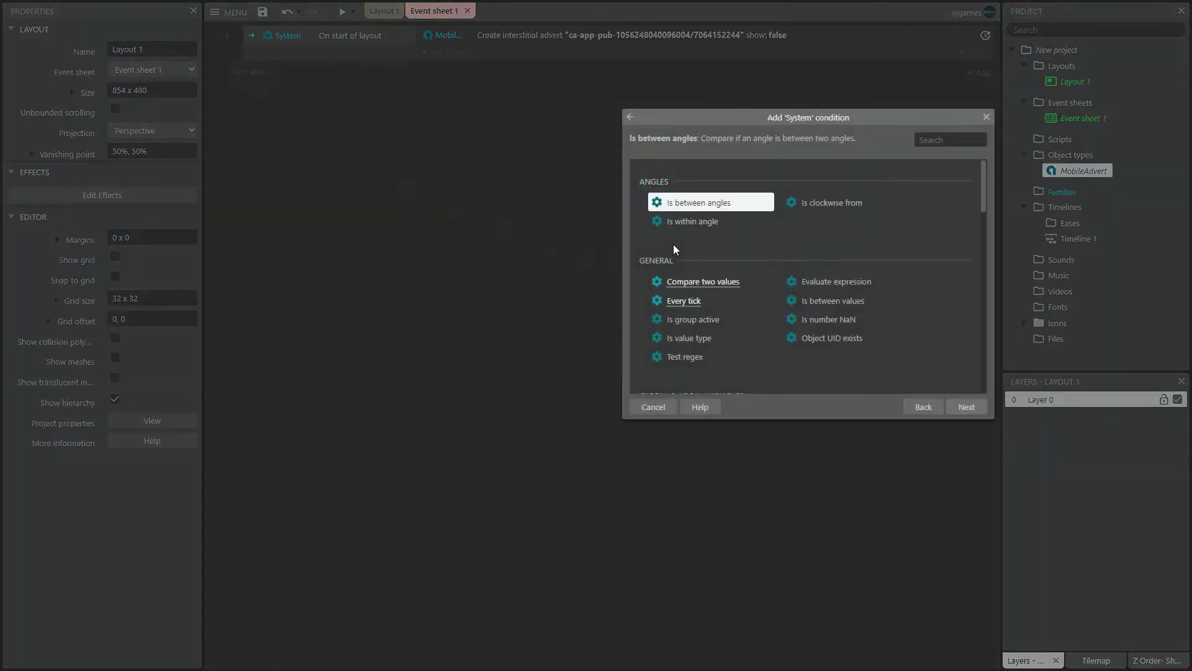
text(end)
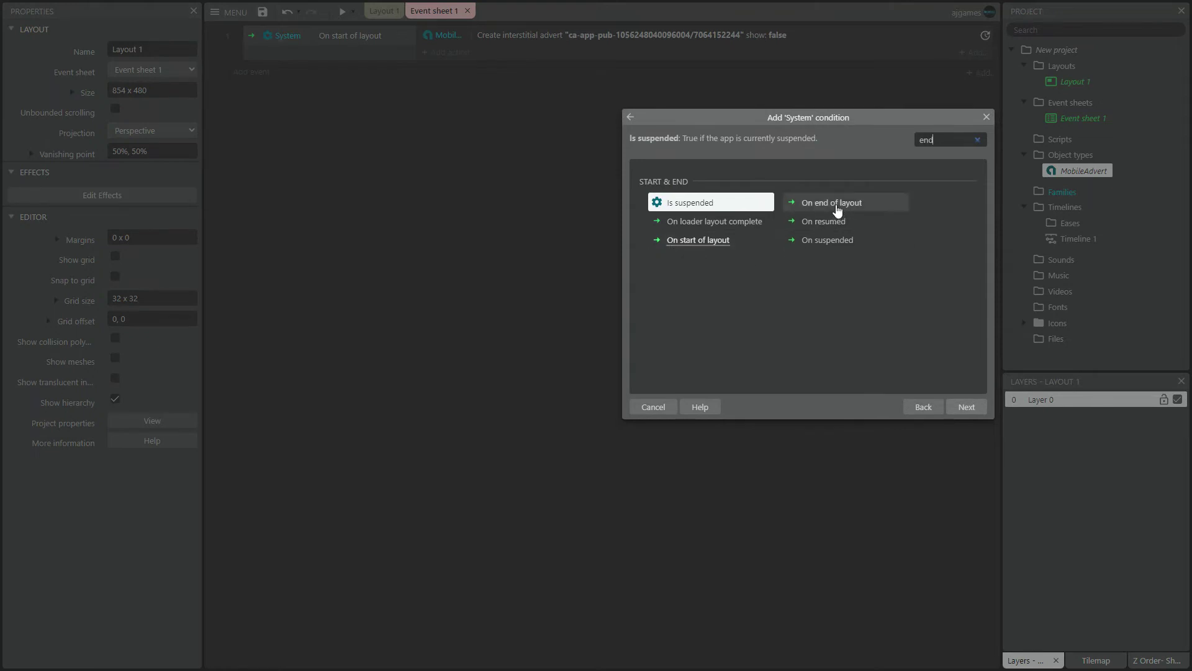
click(837, 205)
click(836, 205)
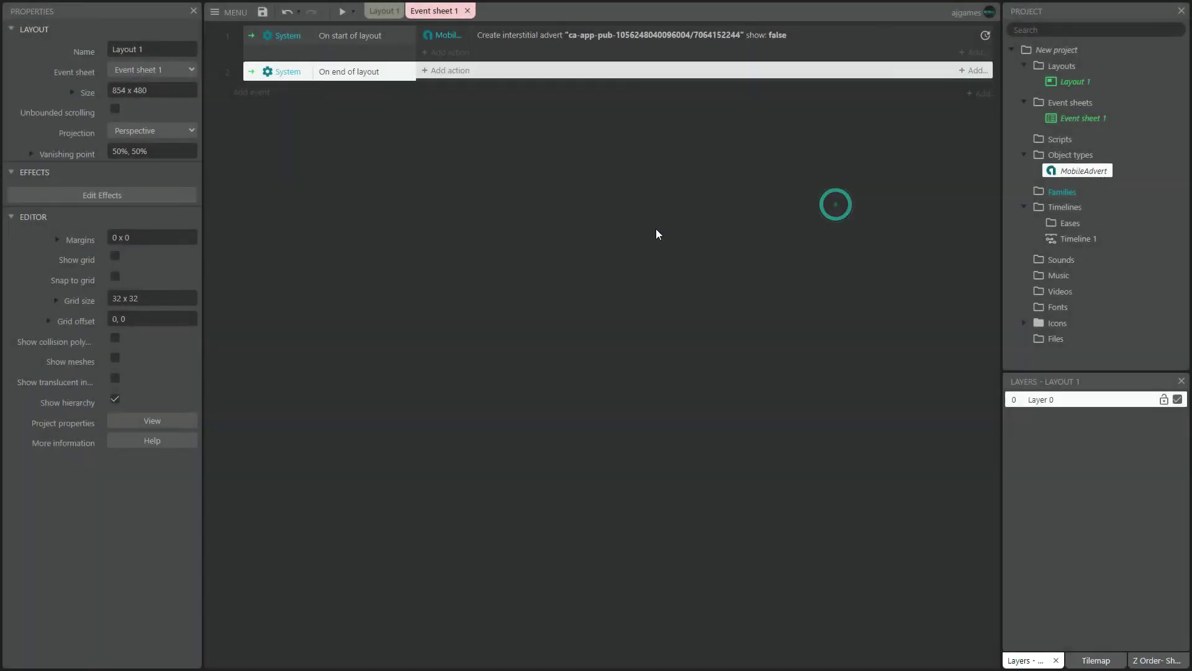
click(475, 153)
- Give the end-of-layout event a MobileAdvert 'Show interstitial advert' action
click(447, 72)
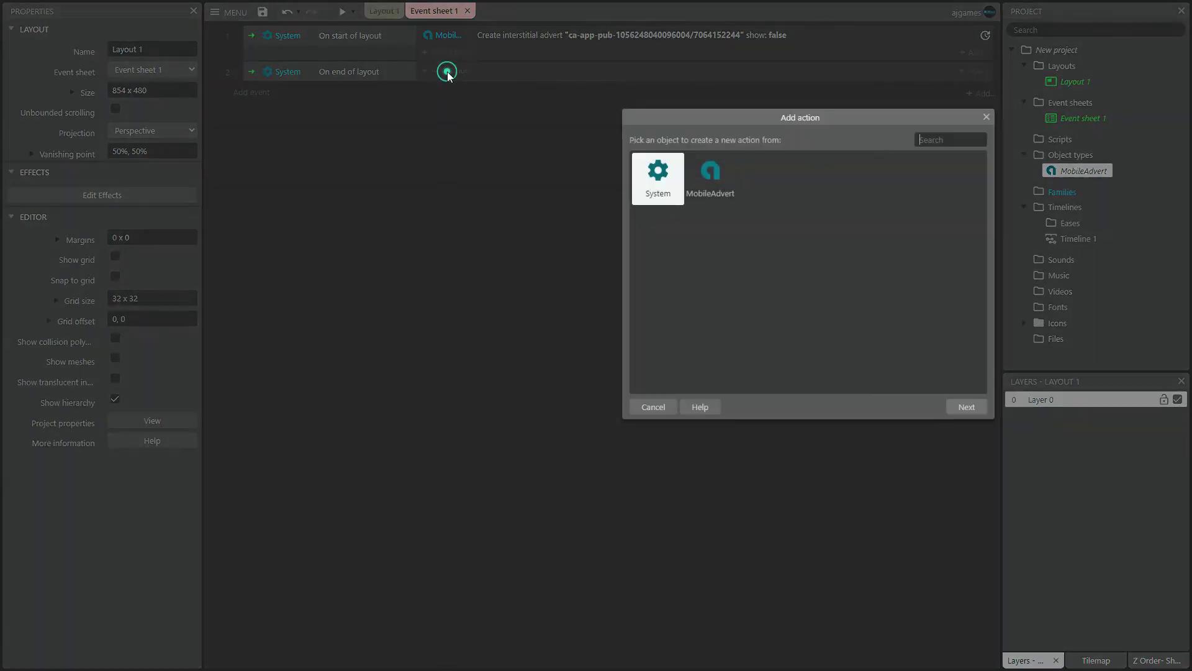
double_click(721, 183)
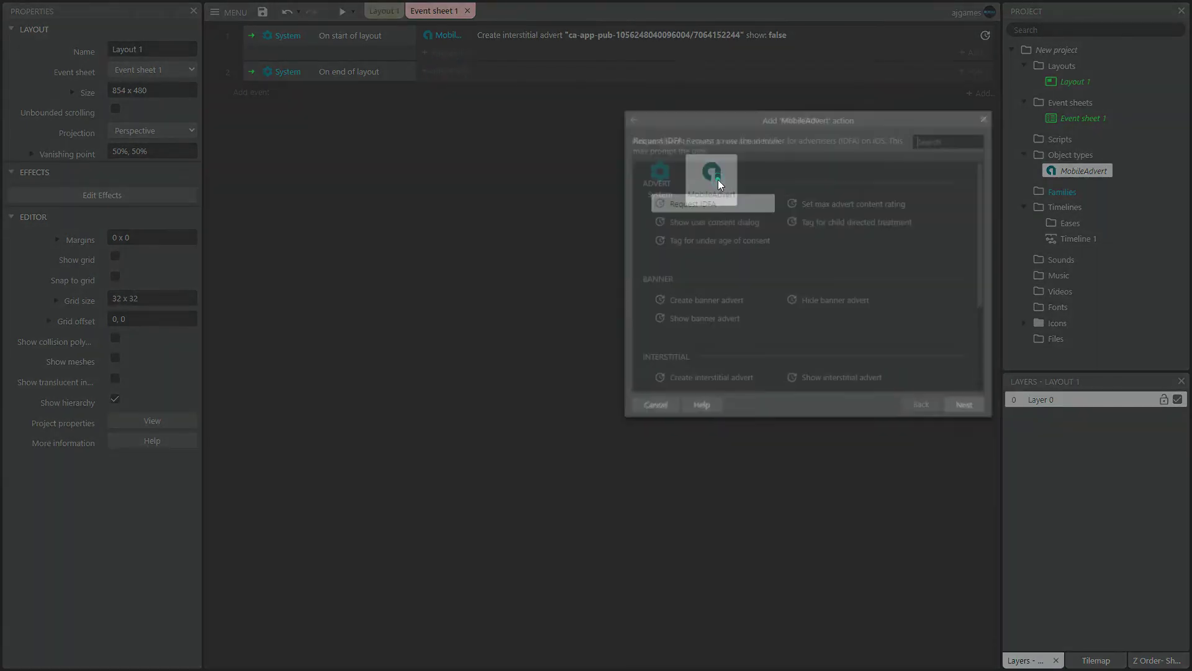
drag(985, 187, 984, 271)
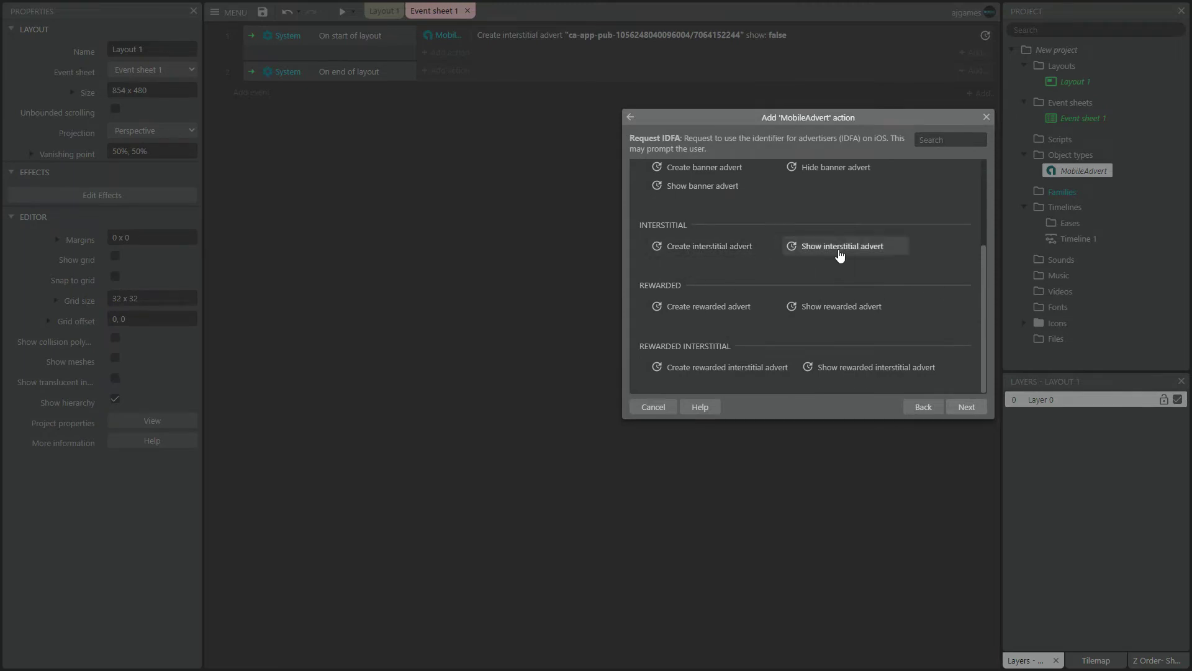
click(857, 251)
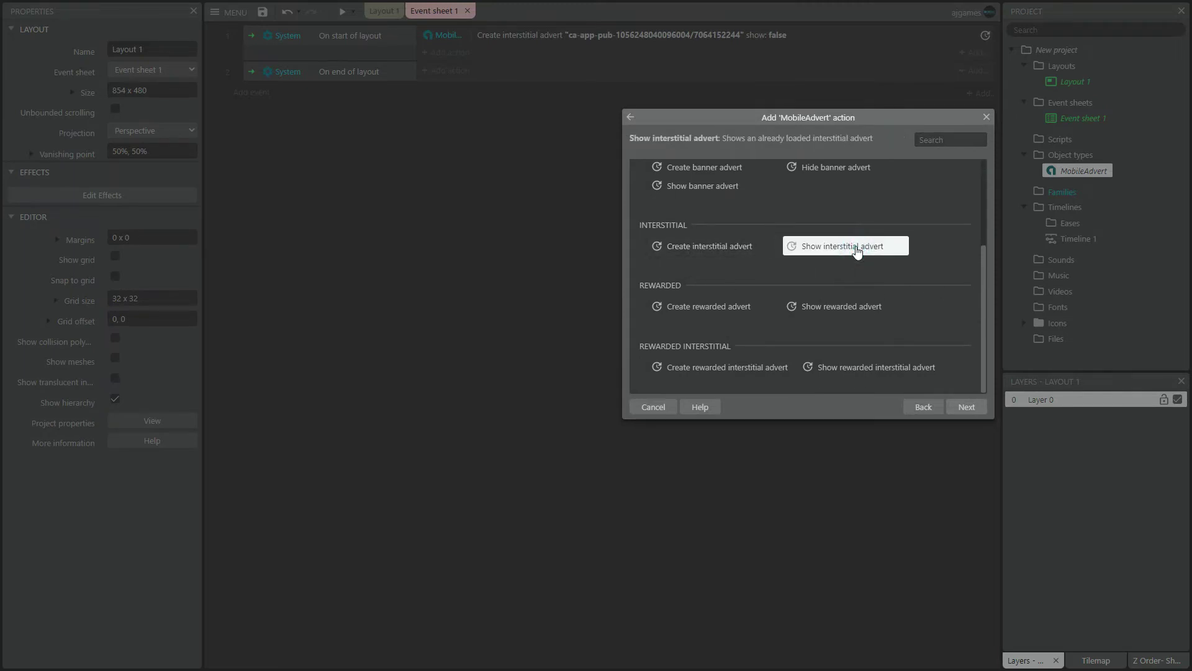
double_click(857, 251)
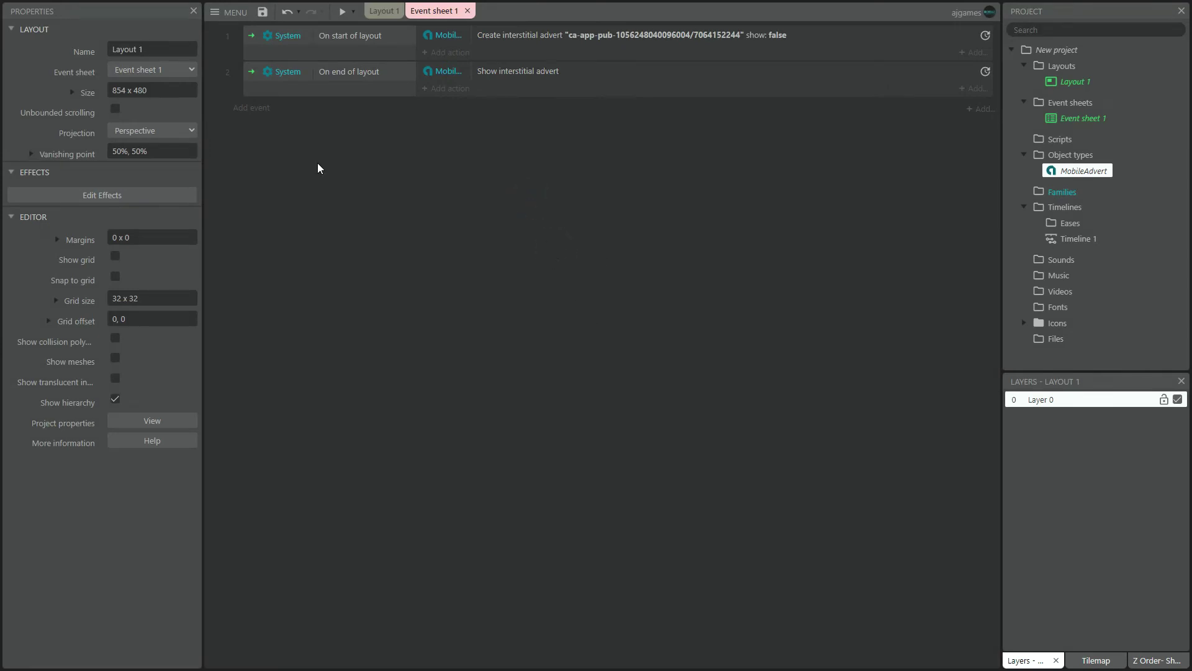
- Add a MobileAdvert 'On interstitial failed to load' event and copy the Create interstitial advert action into it
click(247, 108)
click(716, 186)
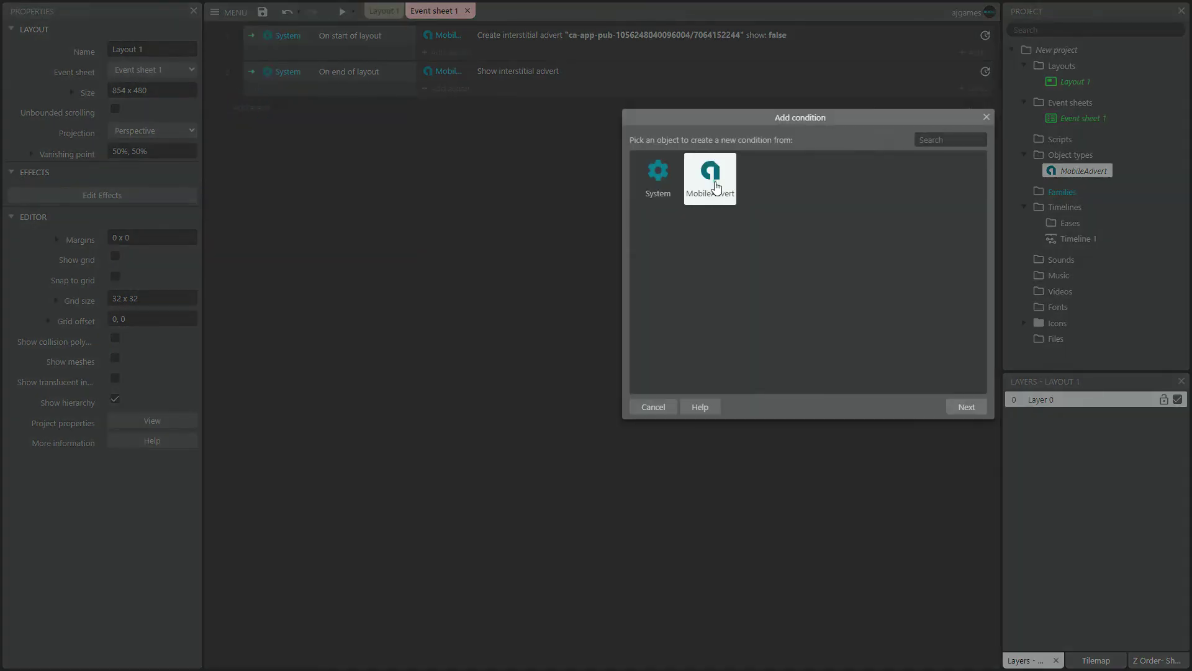
click(716, 186)
drag(984, 190, 987, 267)
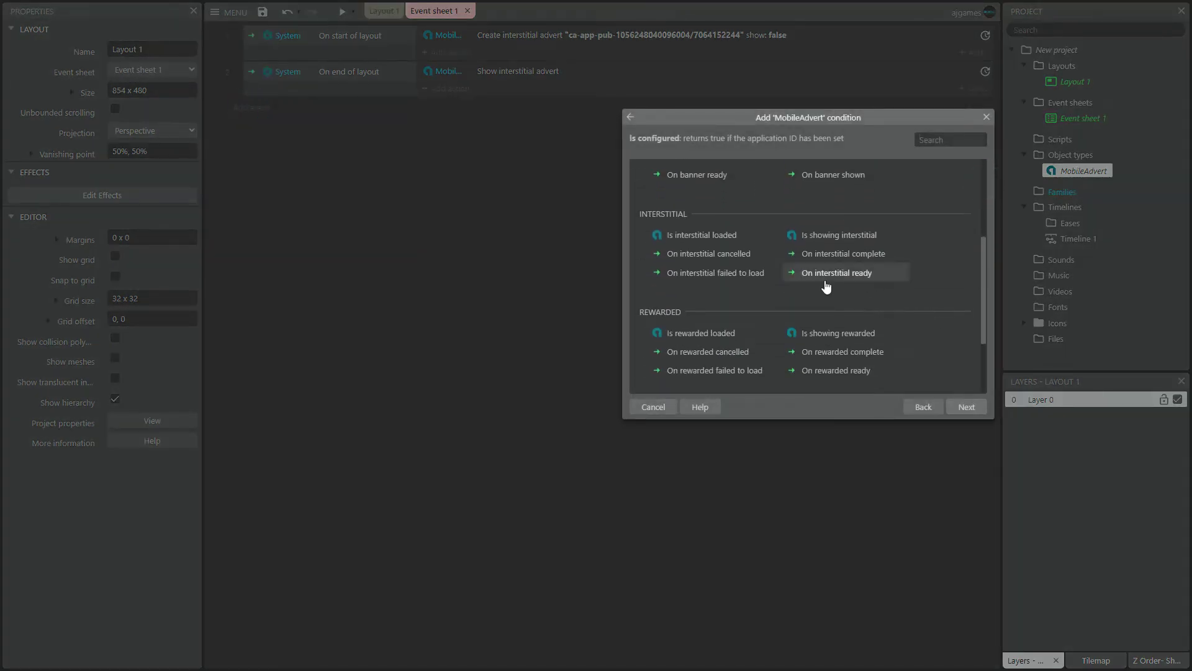
double_click(706, 283)
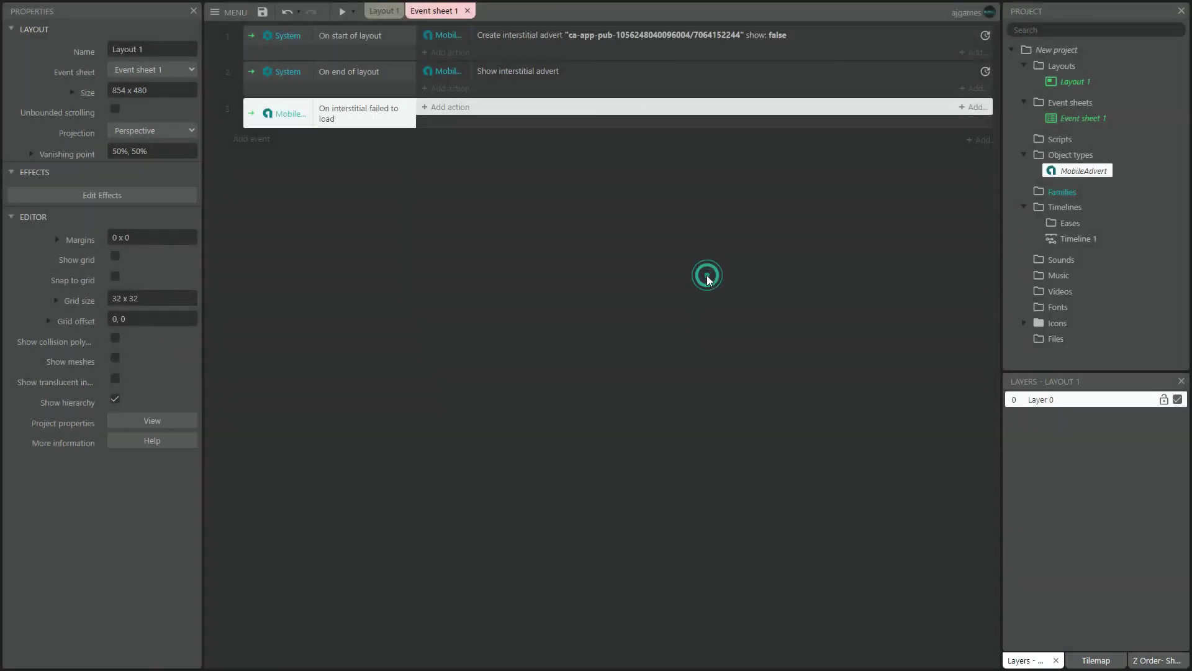
drag(520, 35, 509, 116)
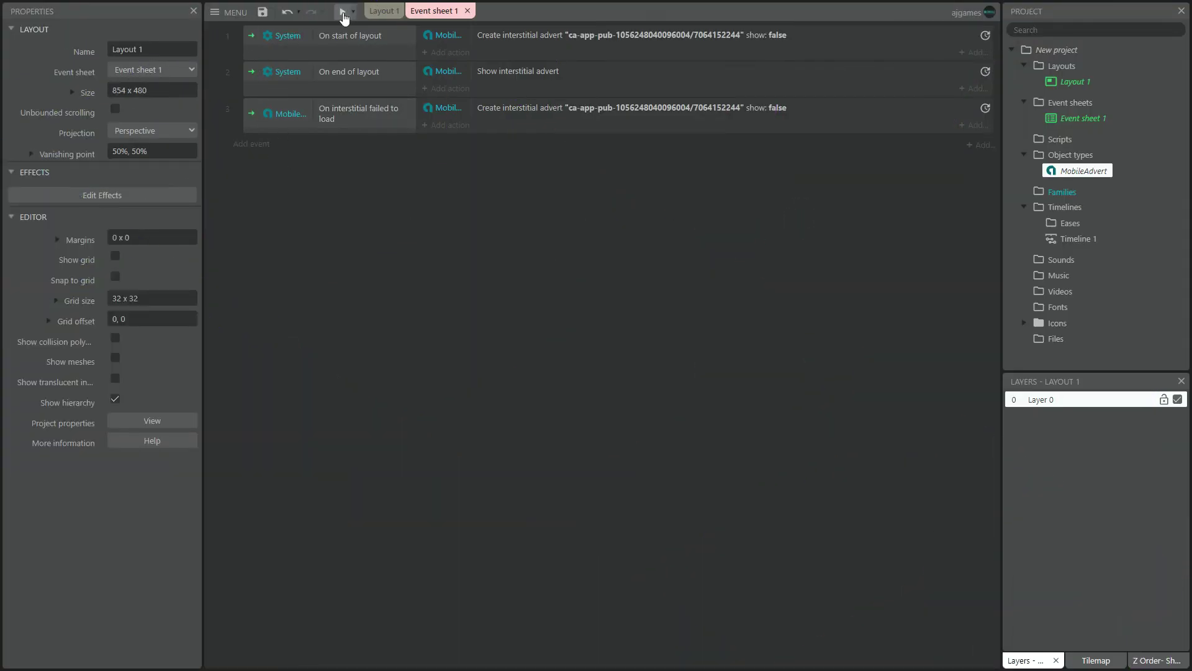
- Switch to Layout 1, choose Android under Project > Export, and select the MobileAdvert object
click(353, 12)
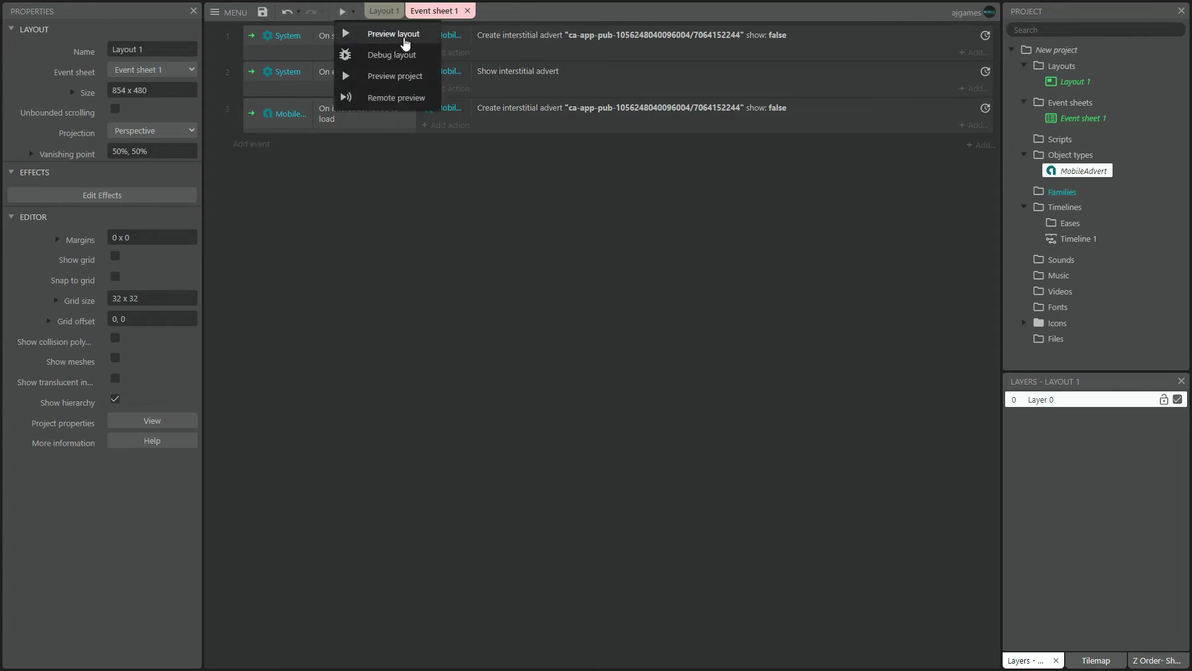
click(628, 178)
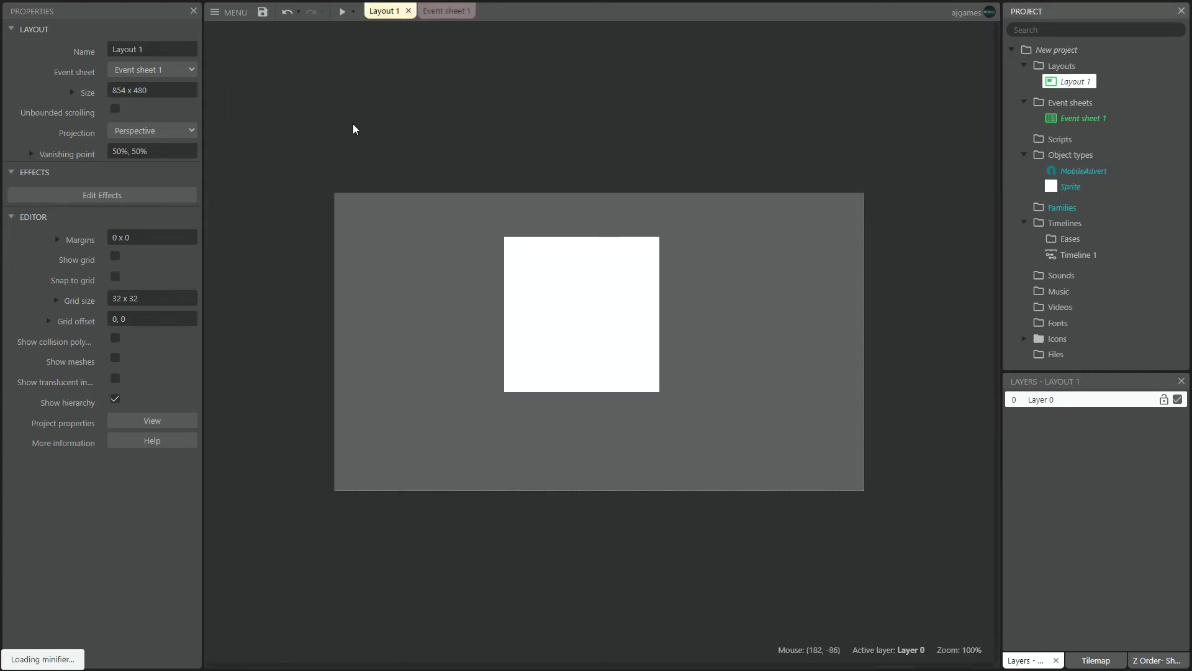
click(231, 13)
mouse_move(251, 34)
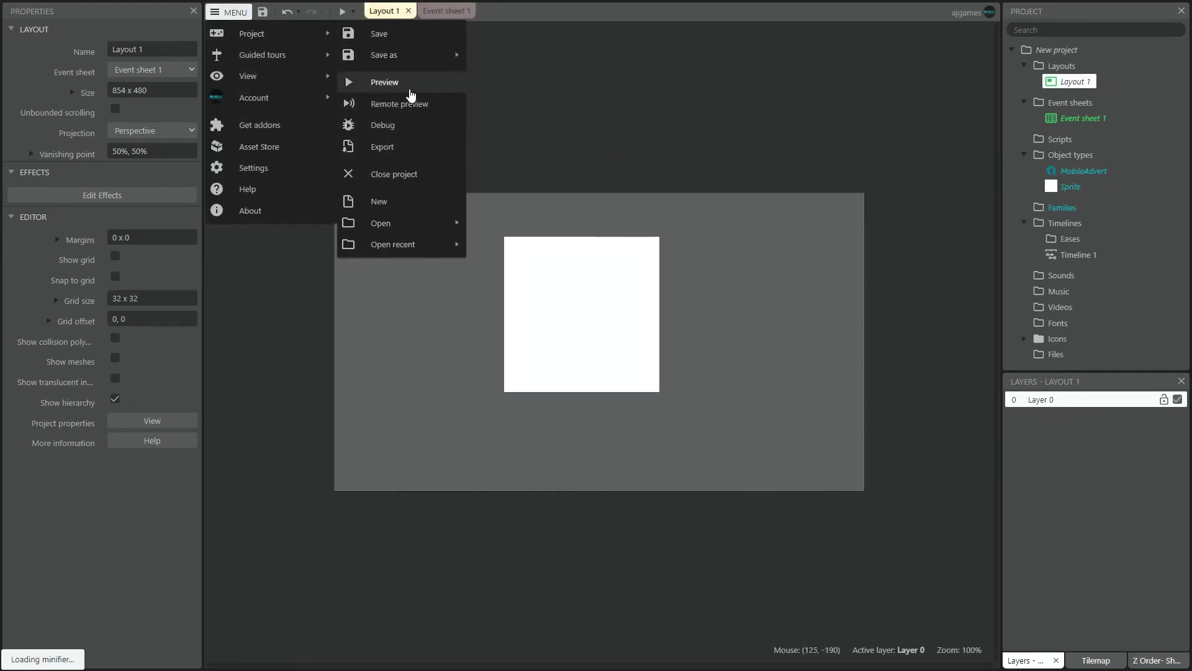
click(382, 146)
scroll(559, 300, down, 1)
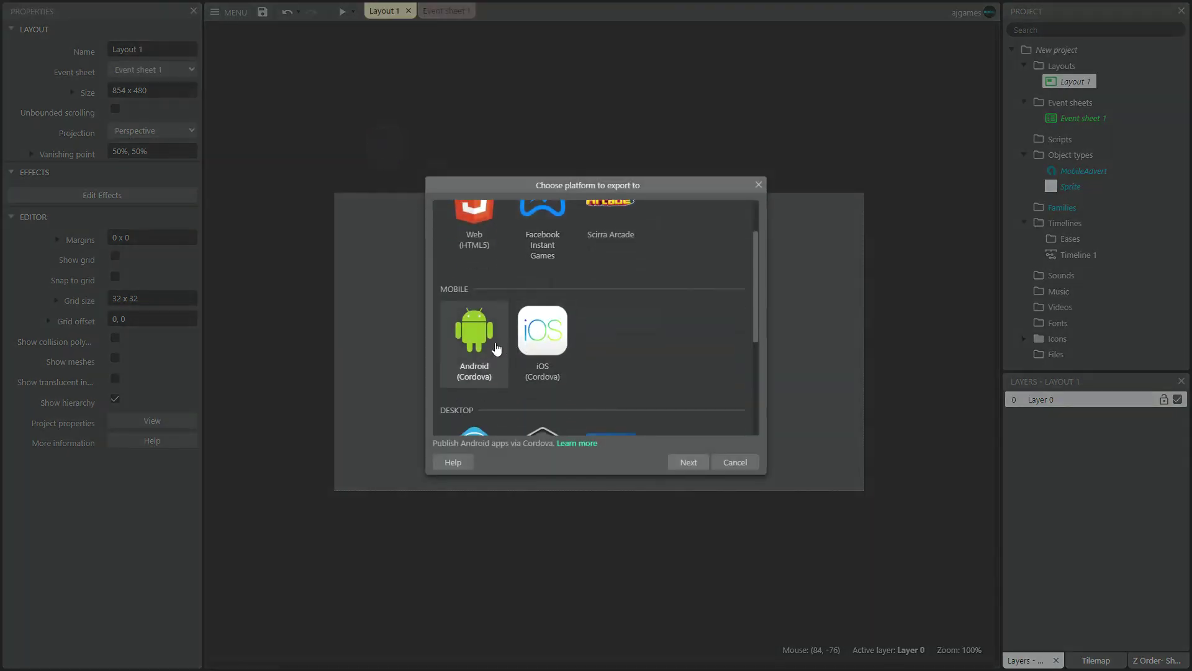
click(475, 338)
click(1093, 174)
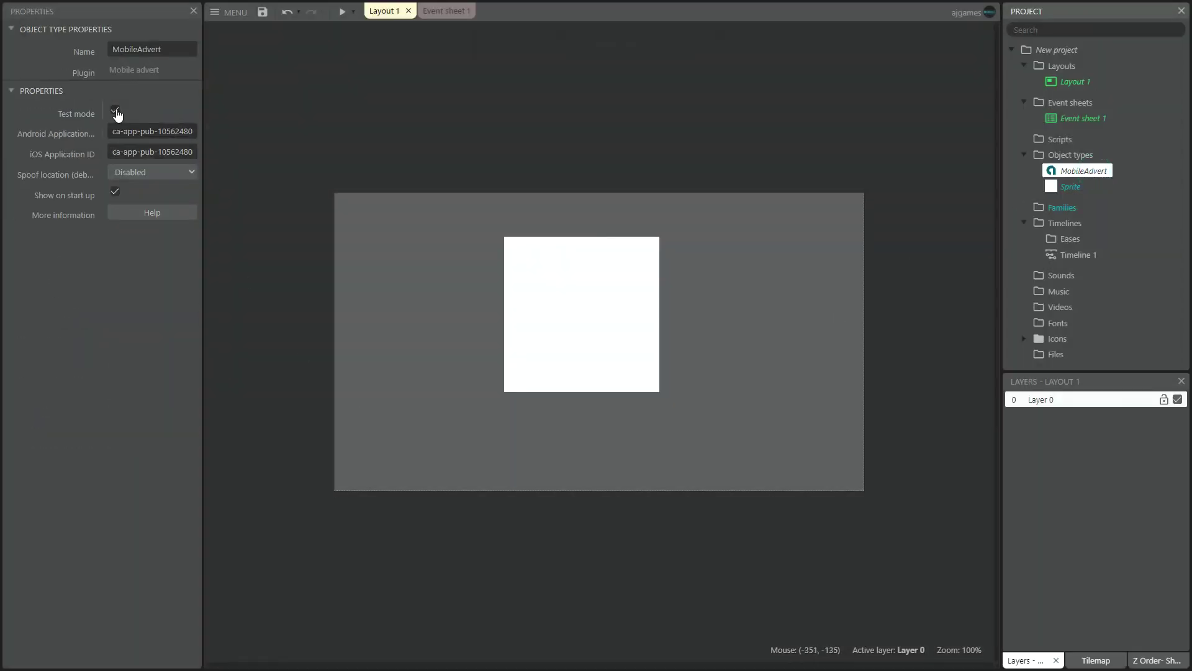
- Uncheck Test mode in the MobileAdvert properties so real ads are shown
click(116, 113)
click(115, 112)
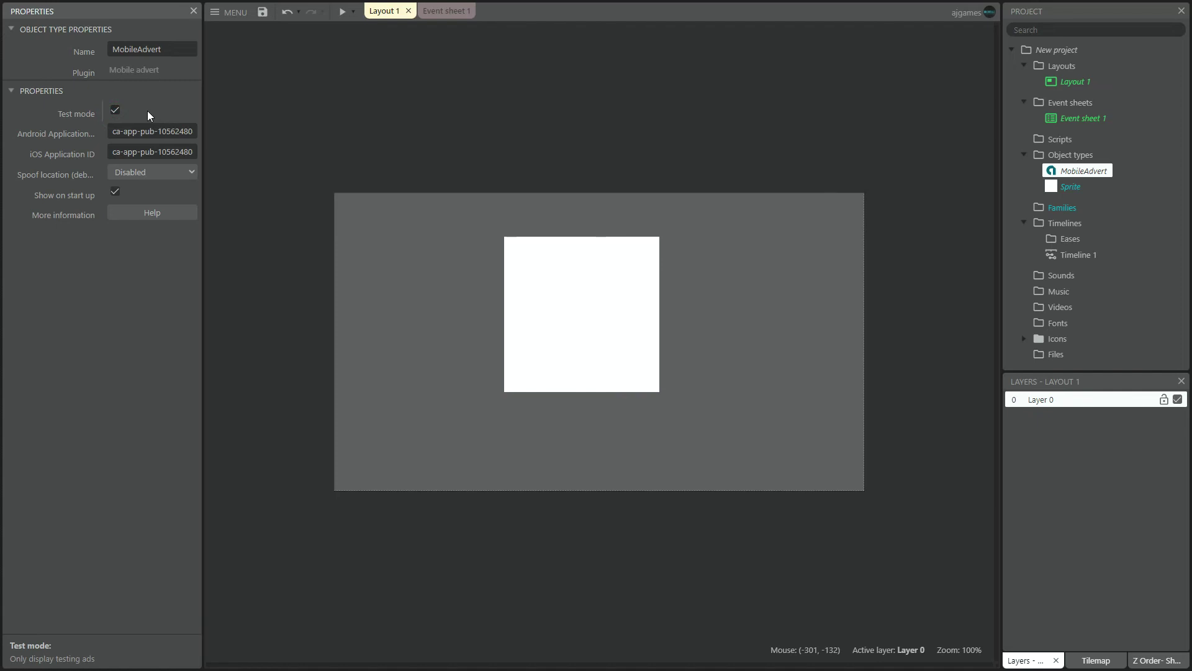
click(396, 285)
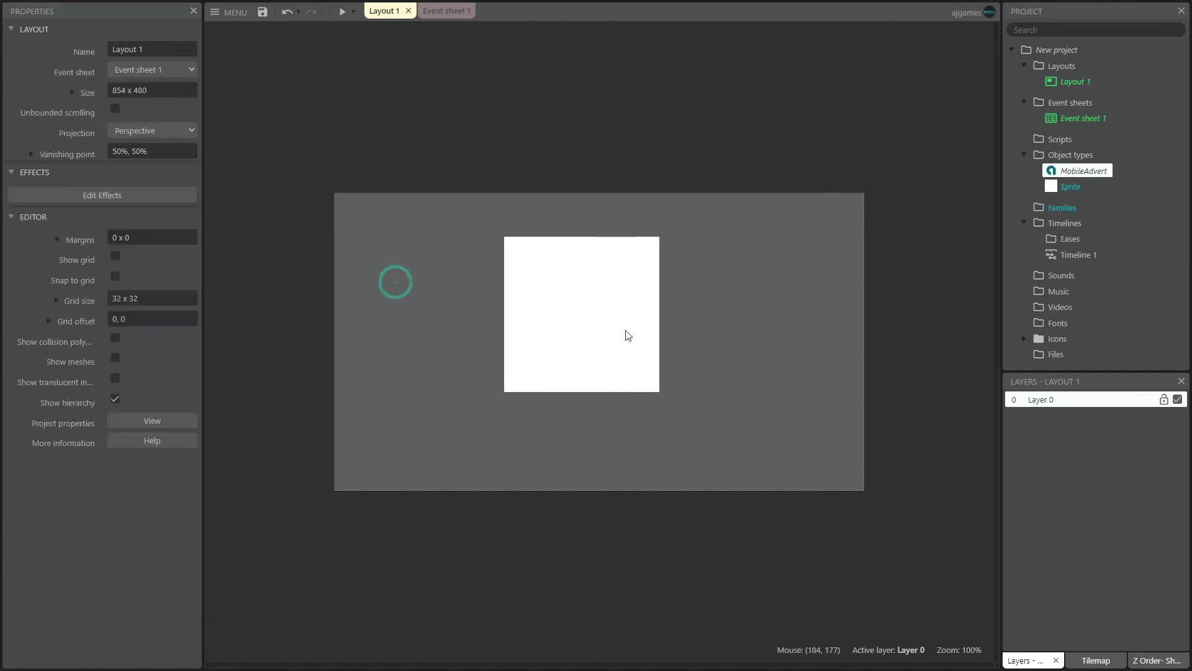
click(1096, 176)
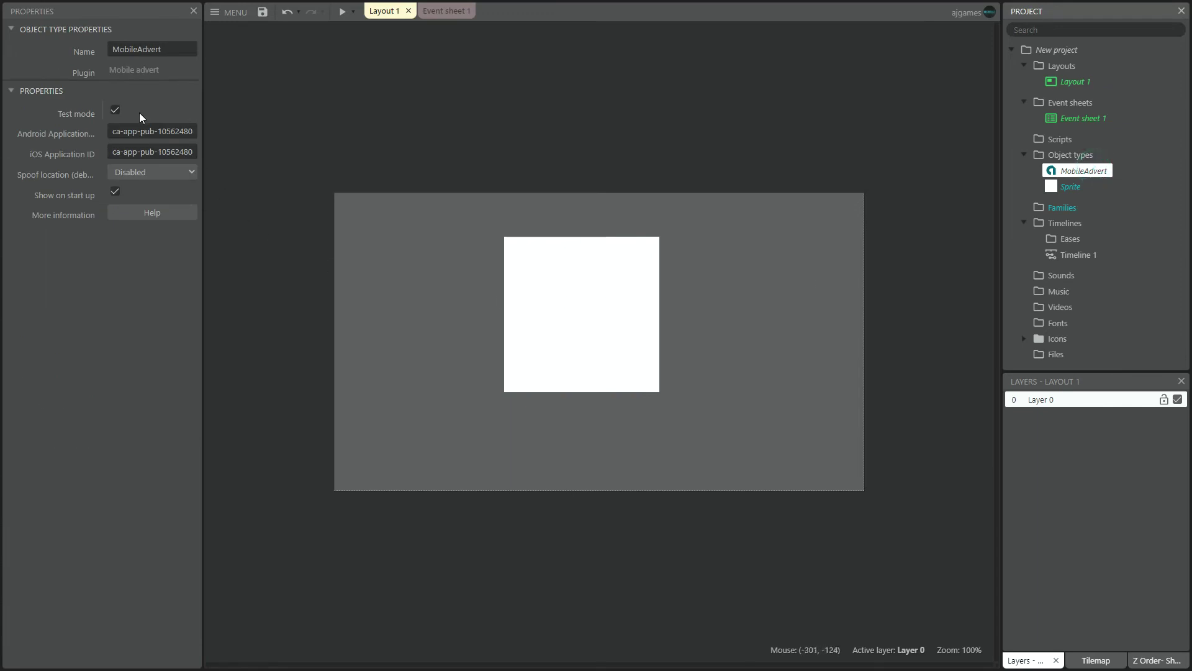
click(117, 117)
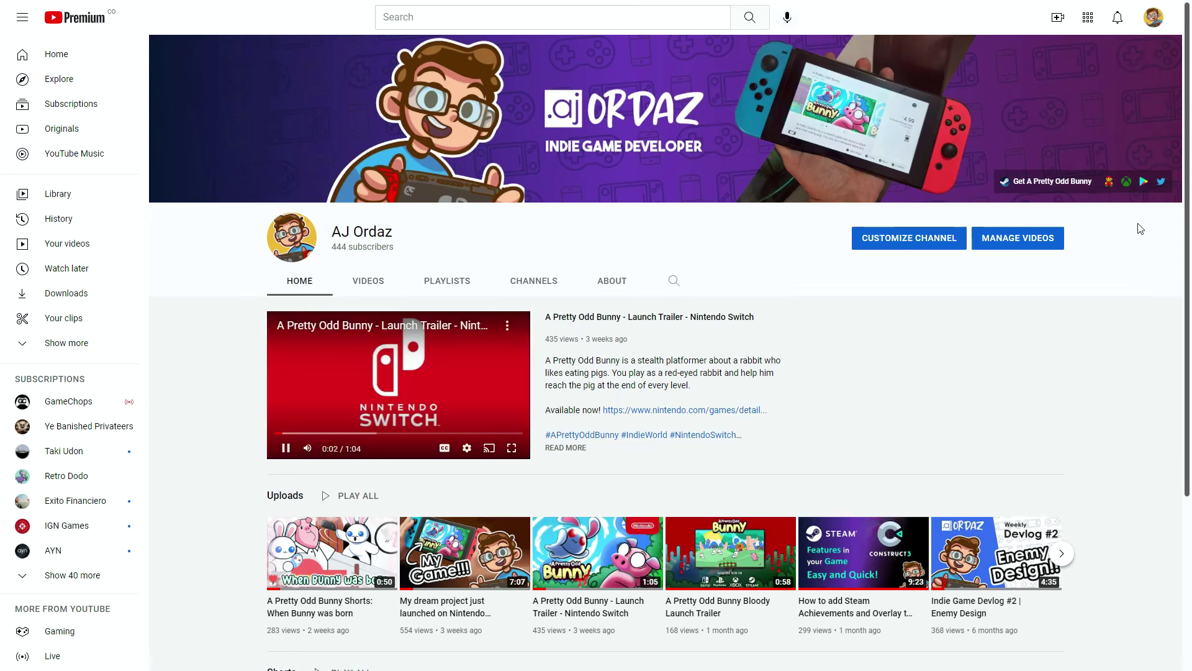
- Scroll up and down the developer's YouTube channel page to look over its content
scroll(1141, 229, down, 4)
scroll(1141, 230, up, 3)
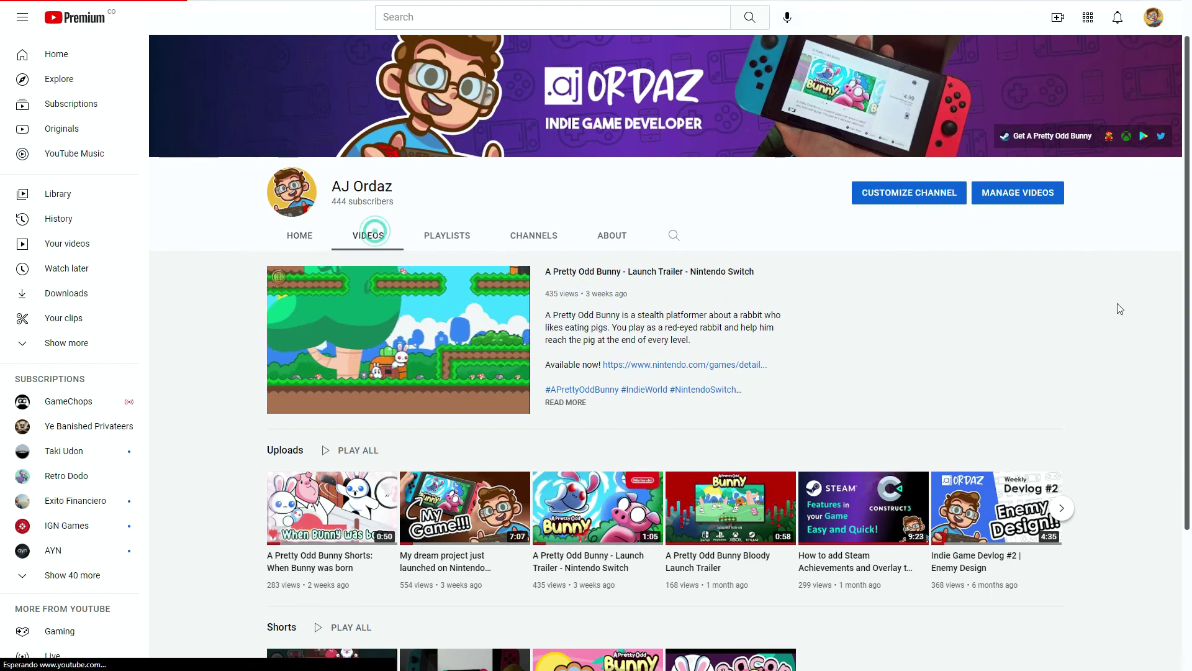
scroll(1141, 296, down, 4)
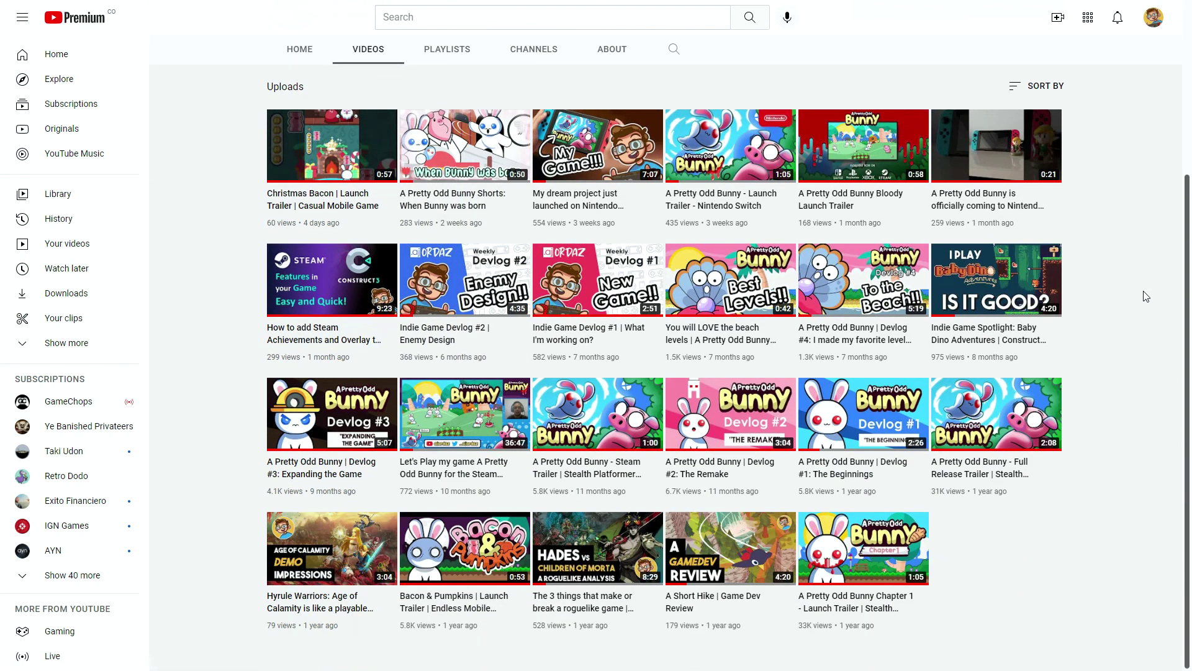
scroll(1145, 296, up, 4)
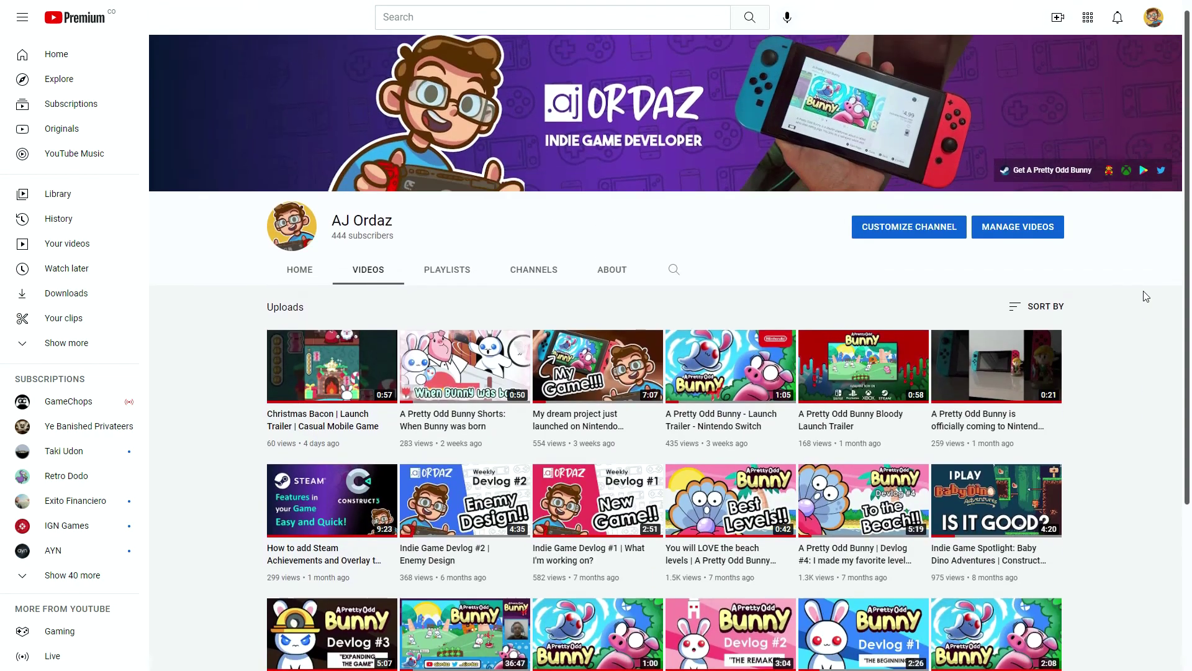